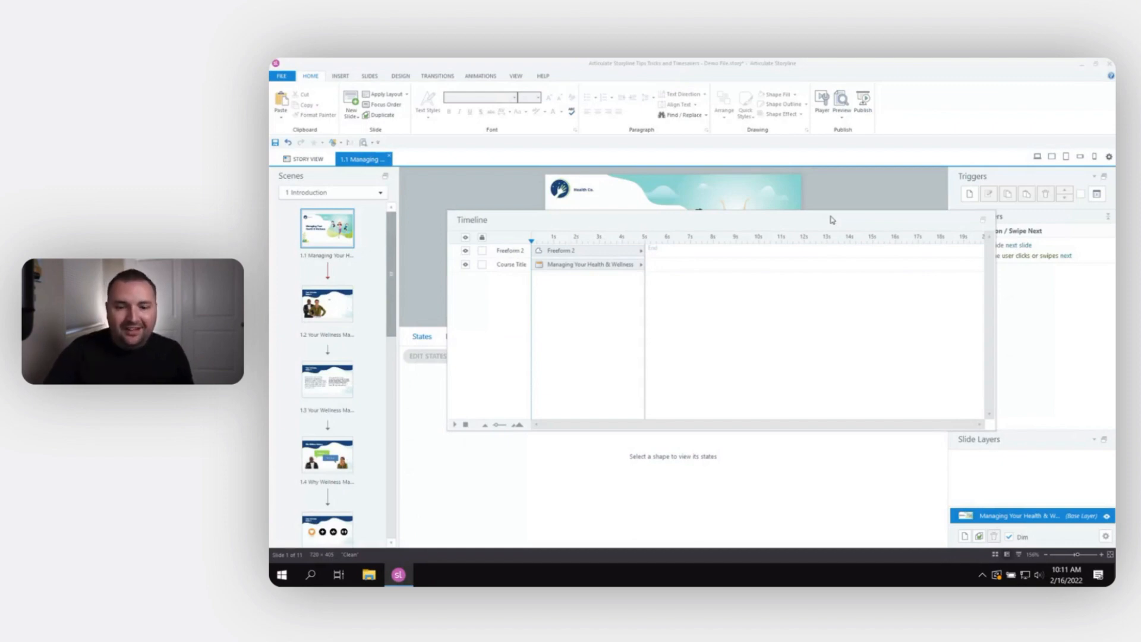
- Reposition the floating Timeline, undock the Triggers, Slide Layers, Scenes, States and Notes panels, and move the Notes window over the slide
drag(832, 220, 717, 229)
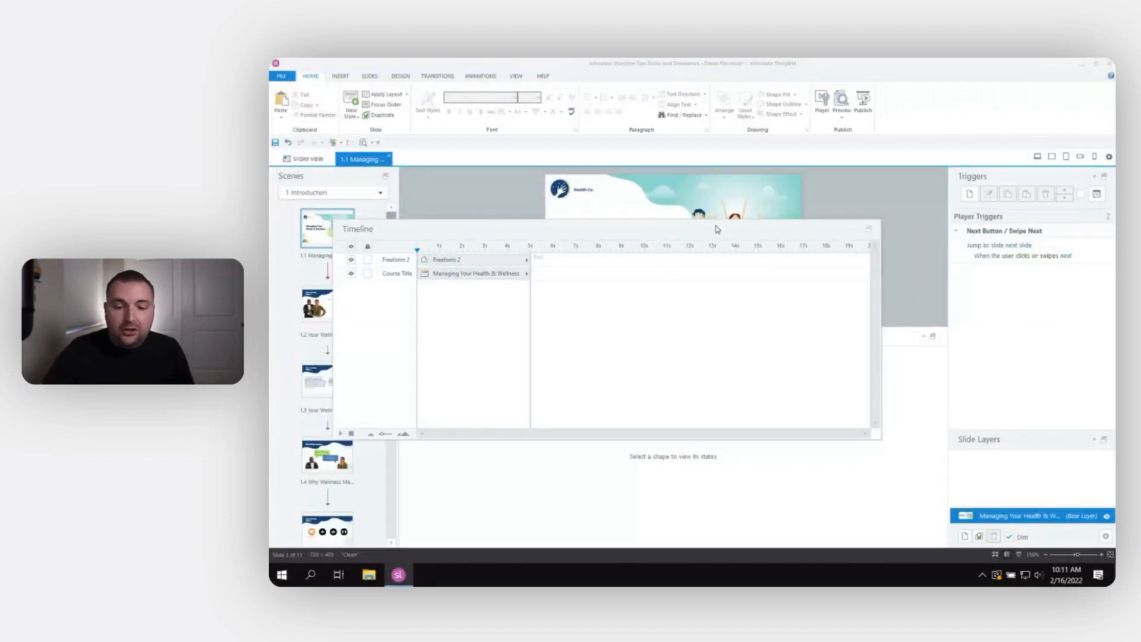
click(1102, 178)
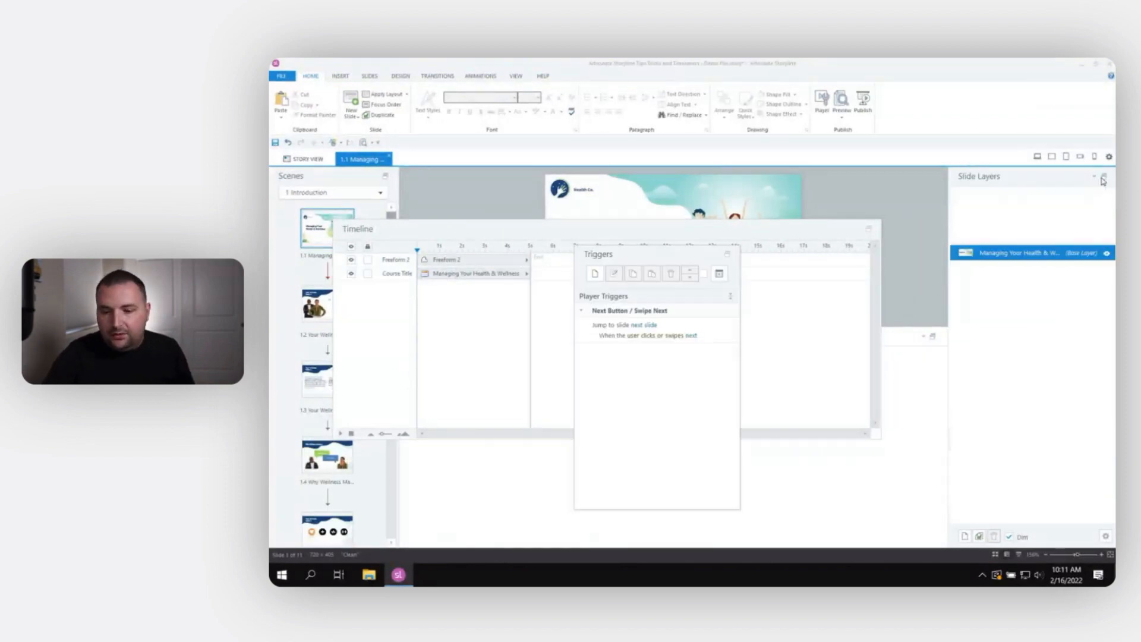
click(1103, 178)
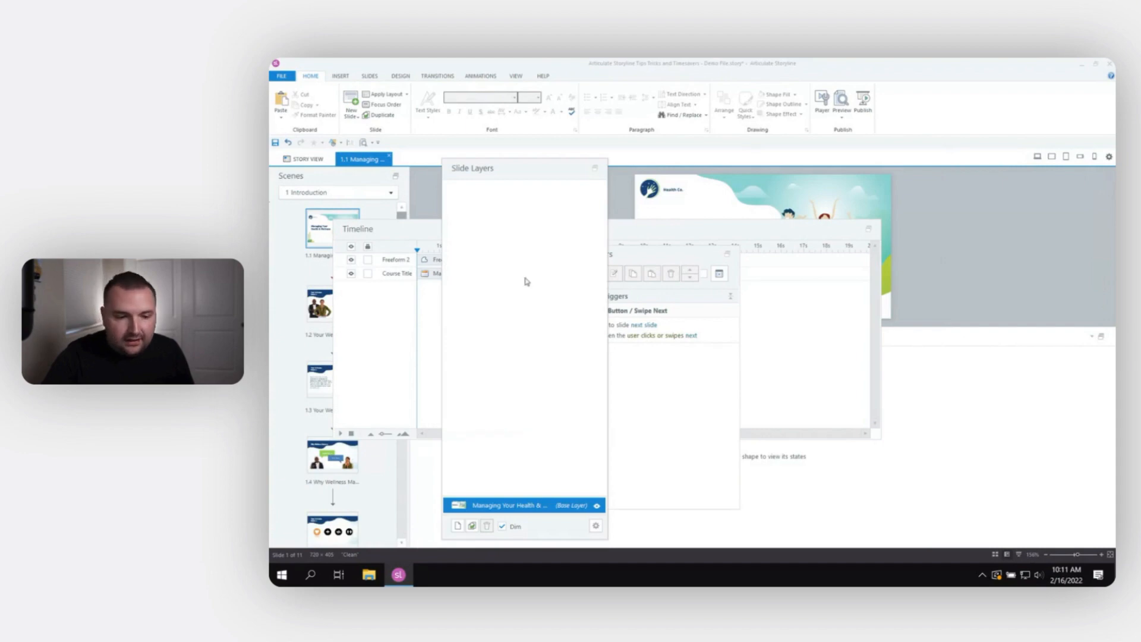
click(395, 177)
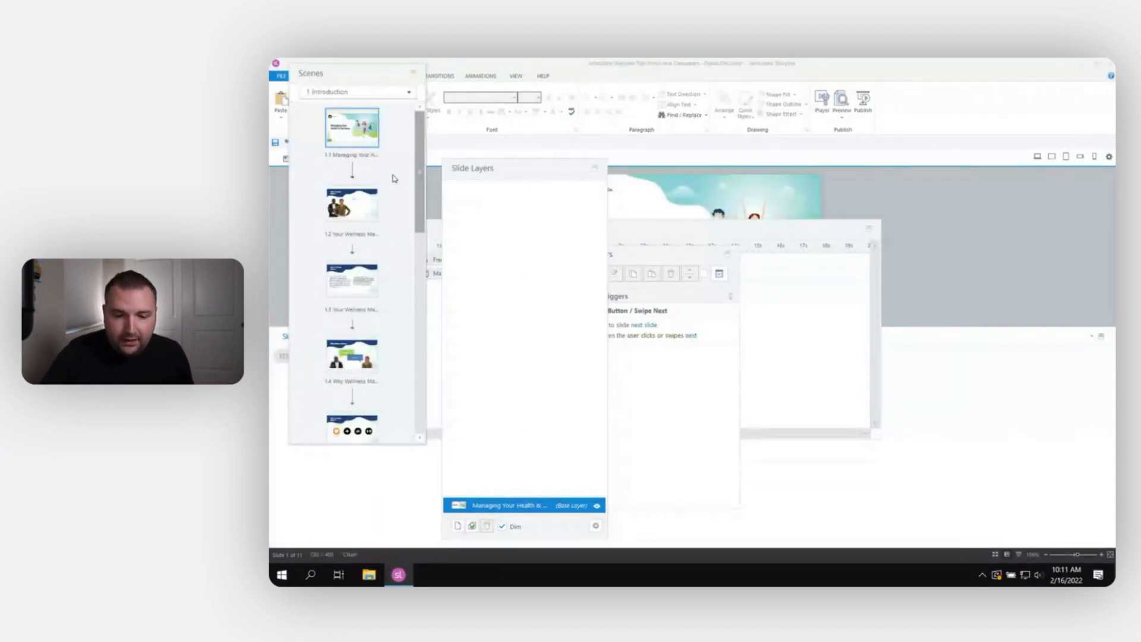
click(1101, 336)
click(1101, 336)
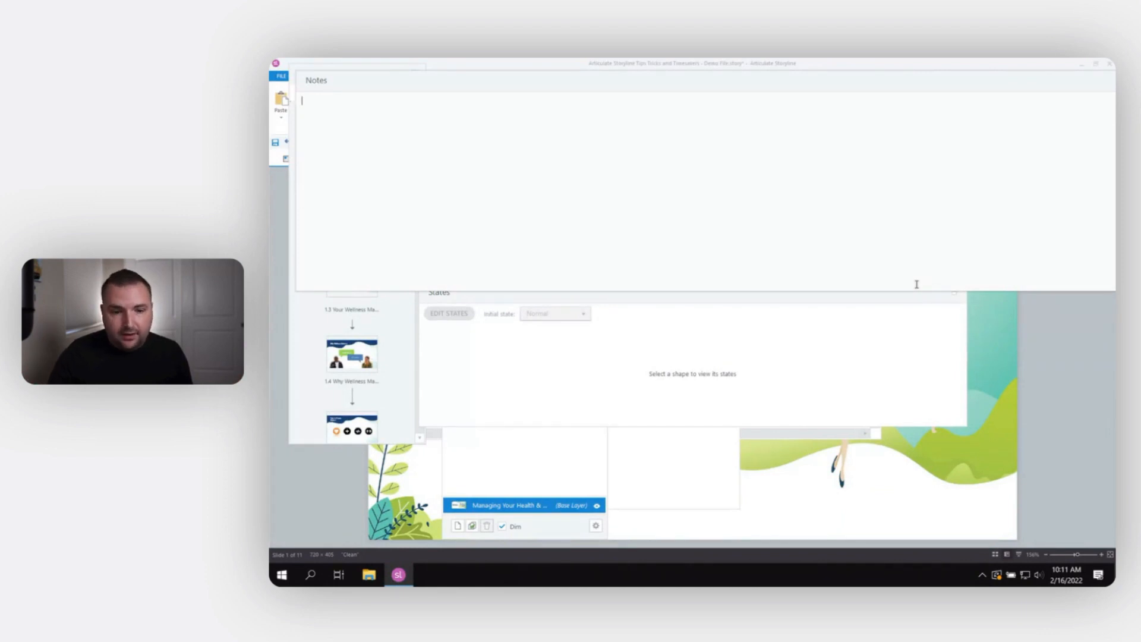
drag(849, 80, 787, 236)
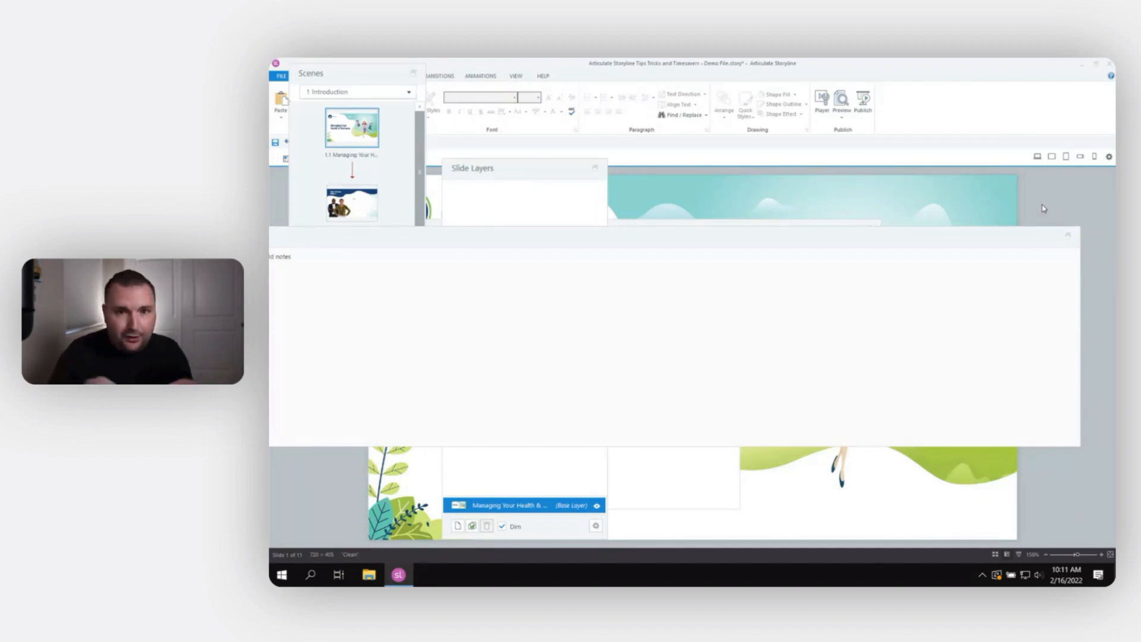
- Redock all floating windows to their default layout and display the slide's Timeline
click(516, 76)
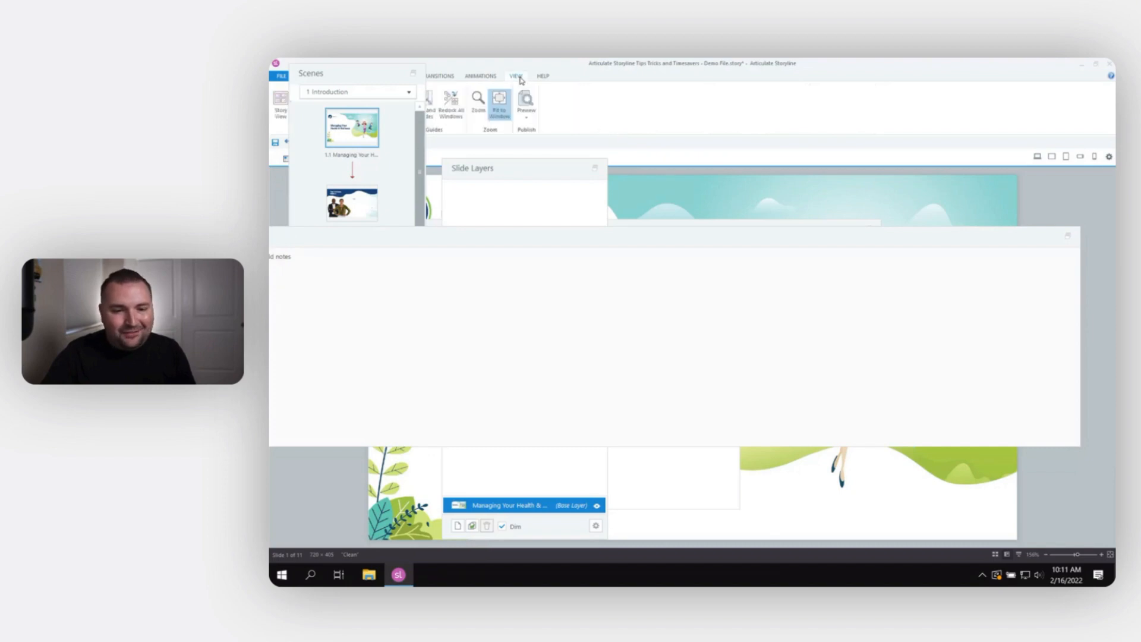
drag(379, 82, 414, 196)
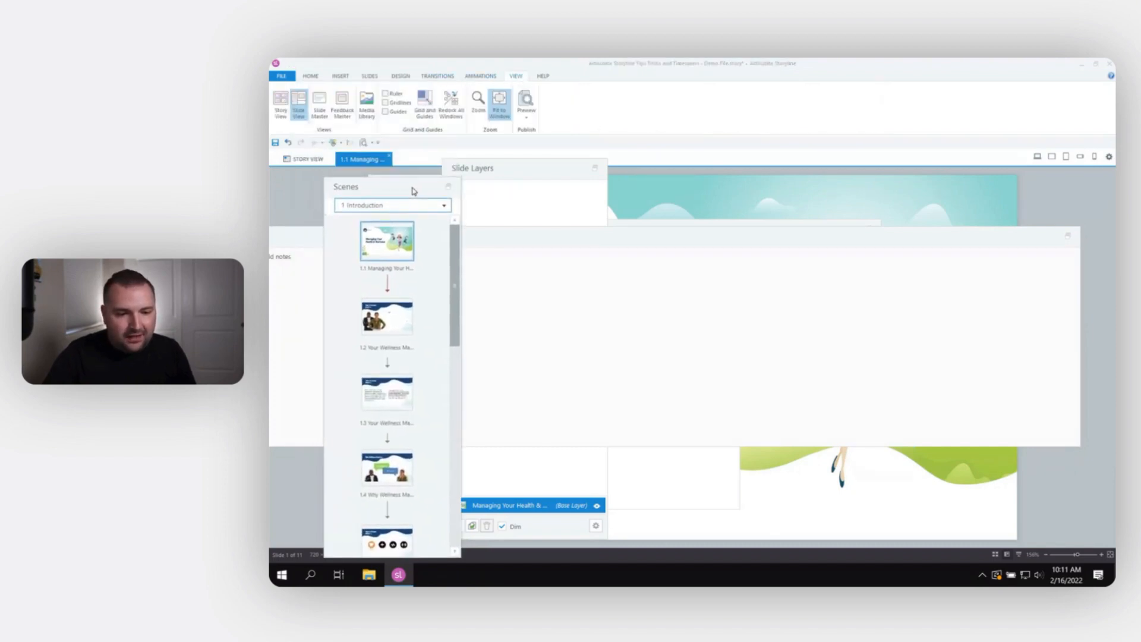
click(450, 108)
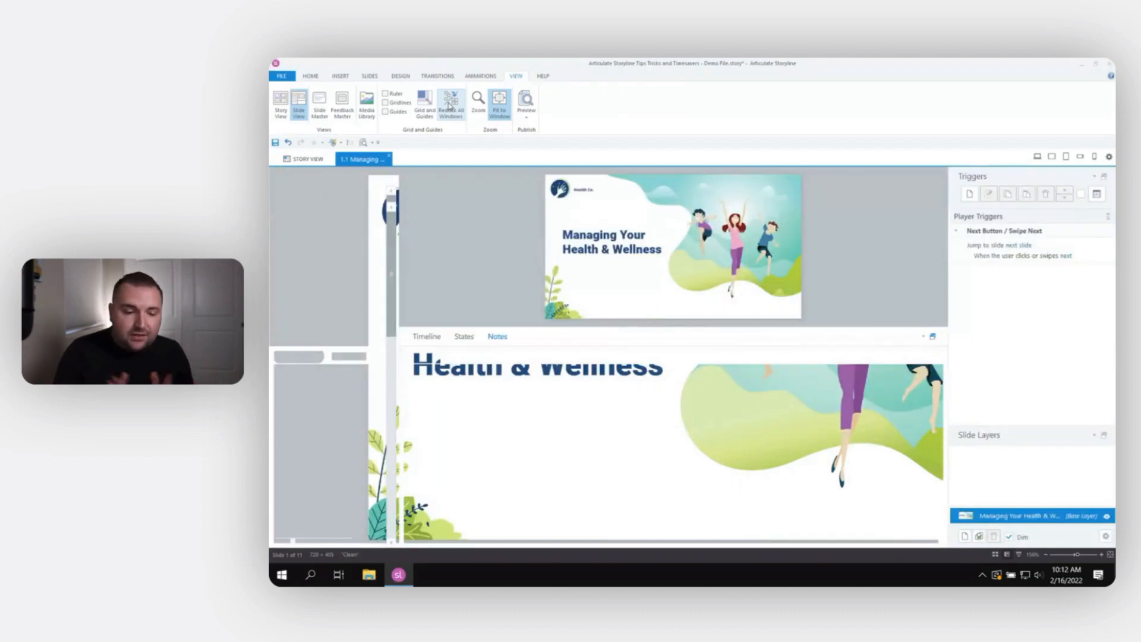
click(422, 337)
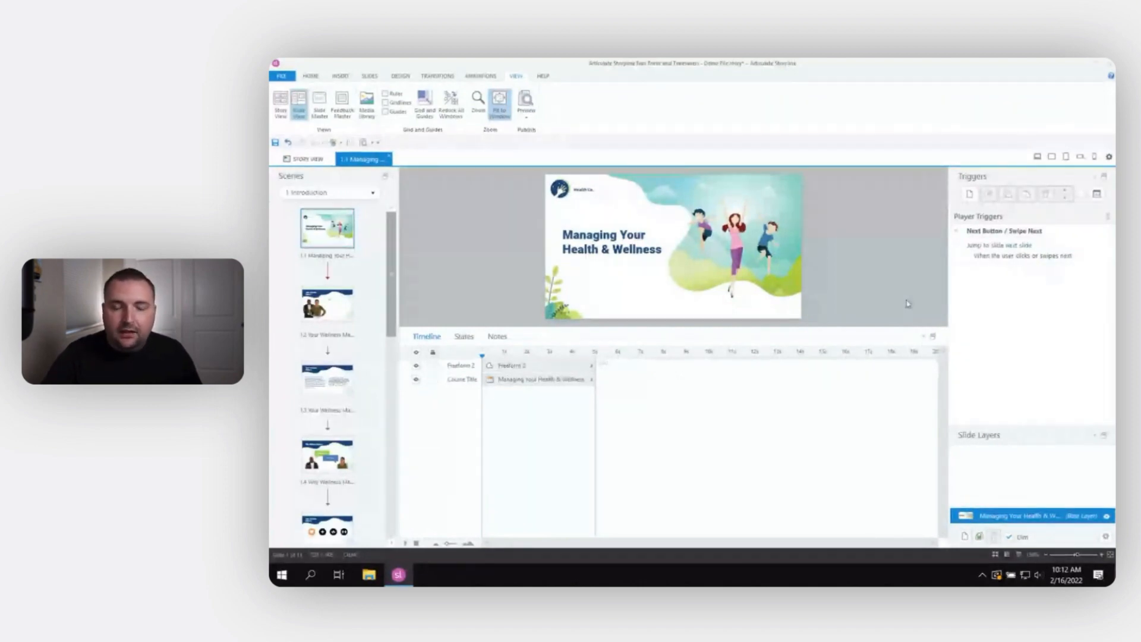
- Zoom in on the title slide, shift the view, and fit the slide back to the window
click(1103, 556)
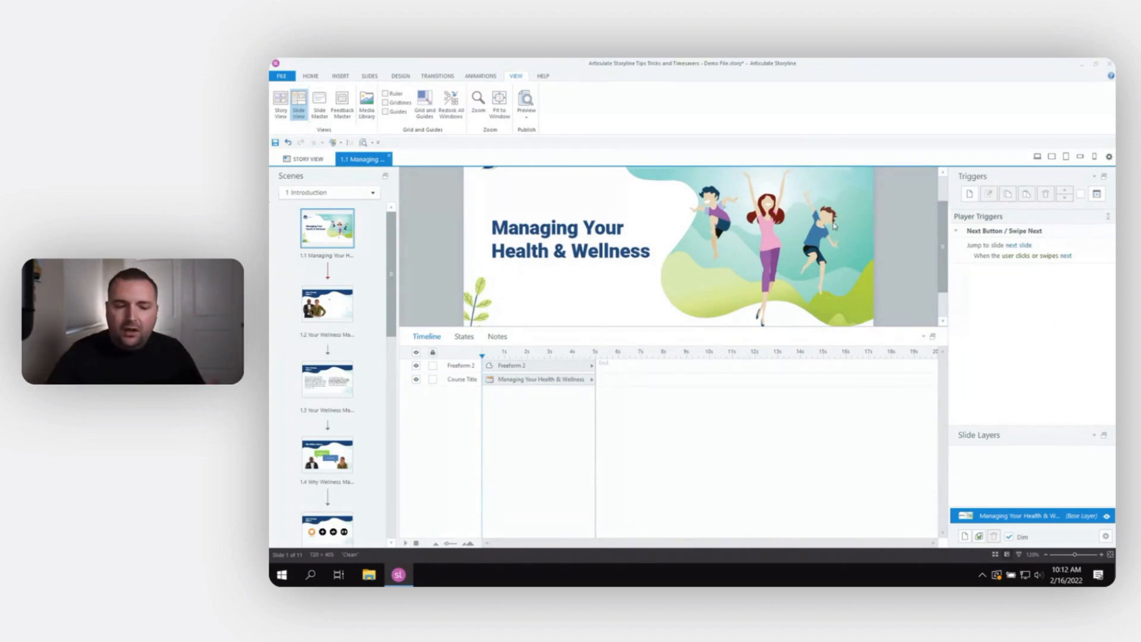
mouse_move(944, 231)
mouse_down()
mouse_move(943, 211)
mouse_move(943, 254)
mouse_move(943, 211)
mouse_move(943, 226)
mouse_up()
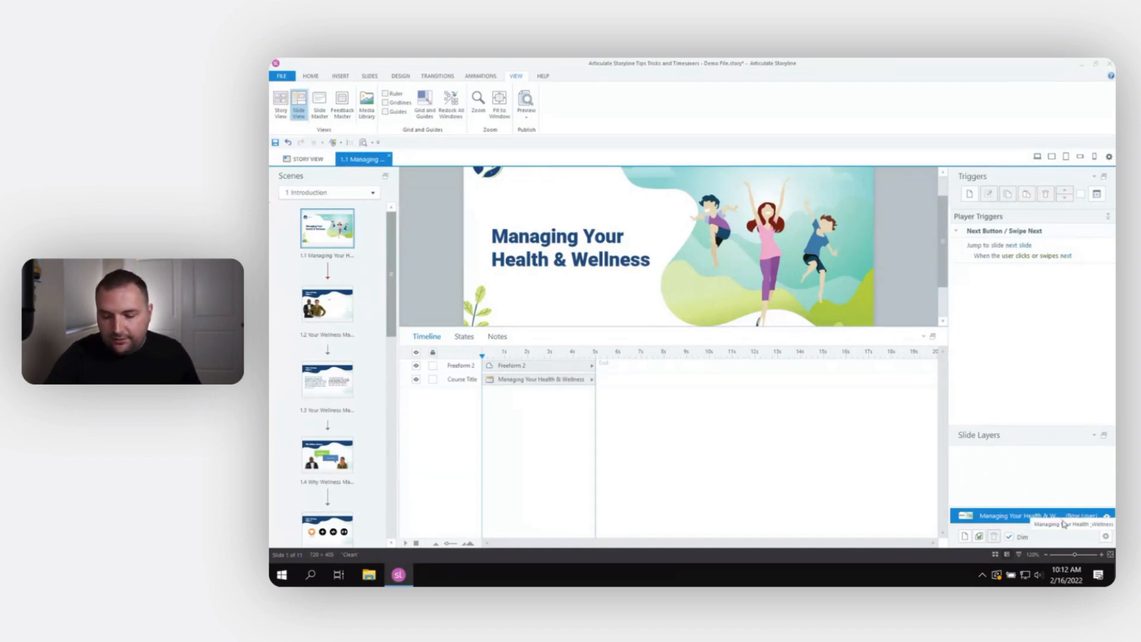
click(1110, 558)
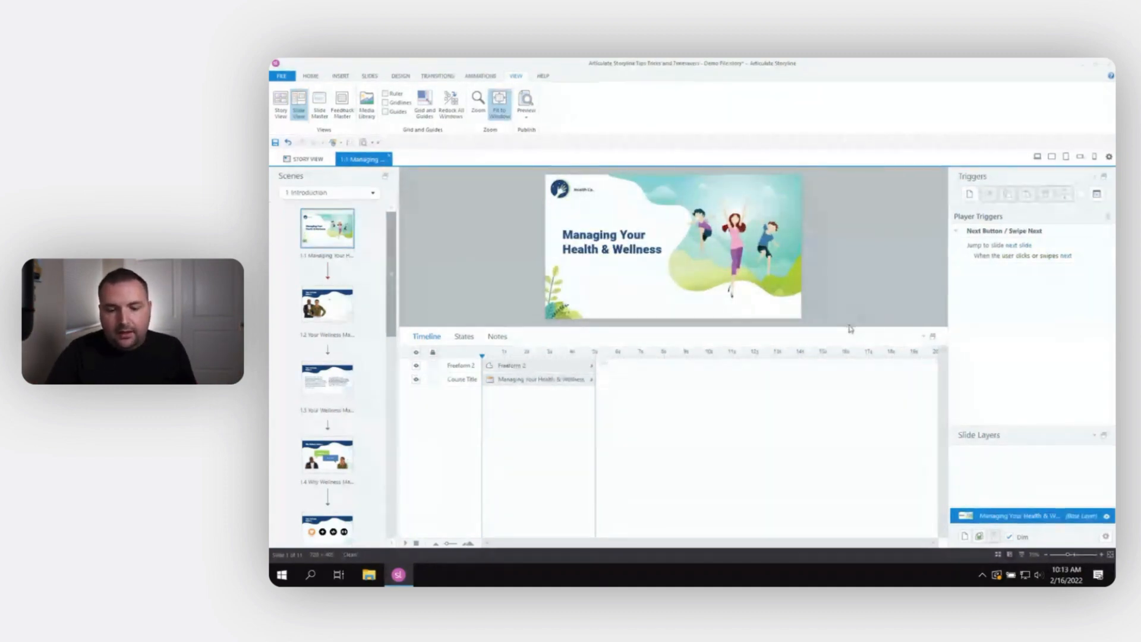
- Resize the Timeline panel's height so that the fitted title slide is displayed larger
drag(850, 330, 849, 467)
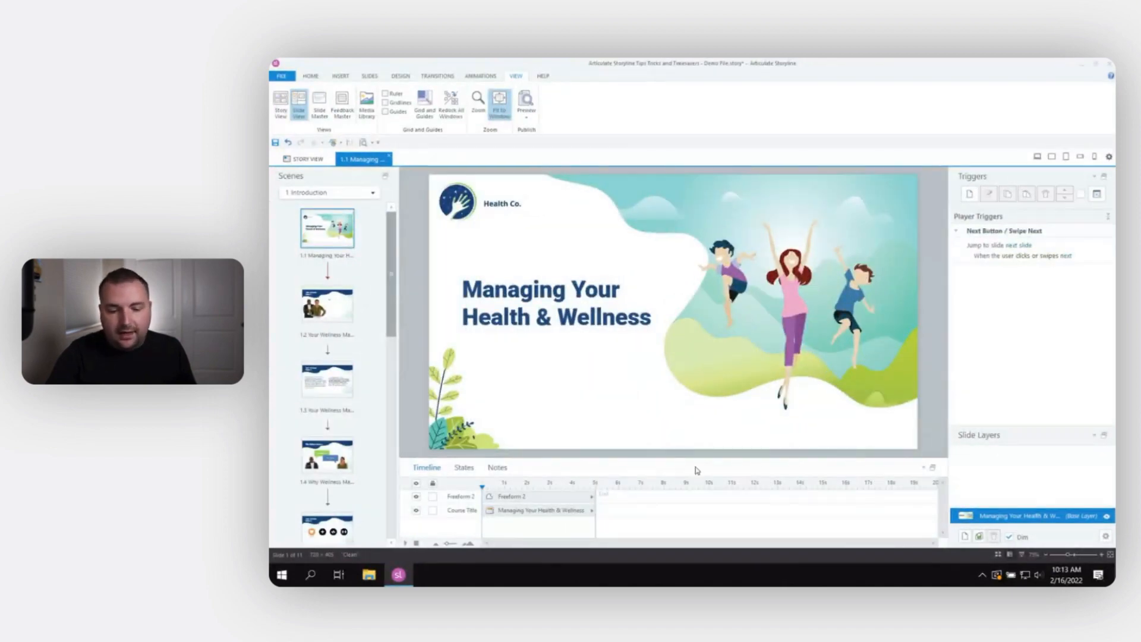
drag(697, 462, 700, 321)
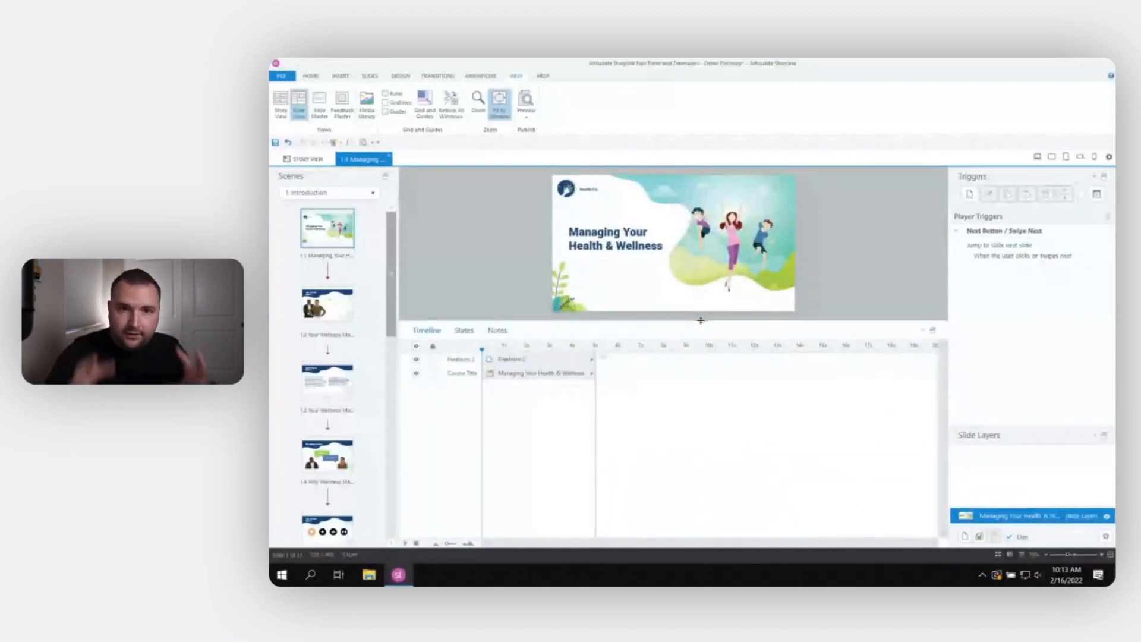
drag(701, 321, 698, 416)
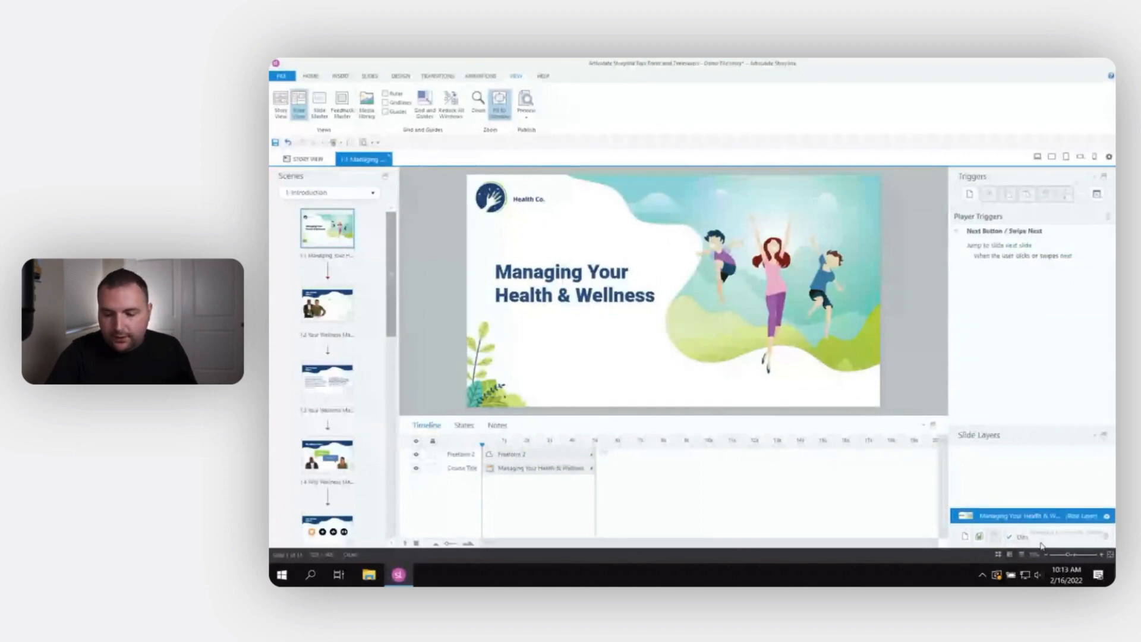
- Zoom the title slide in one level and far out, and return it to the fit-to-window size
click(1101, 555)
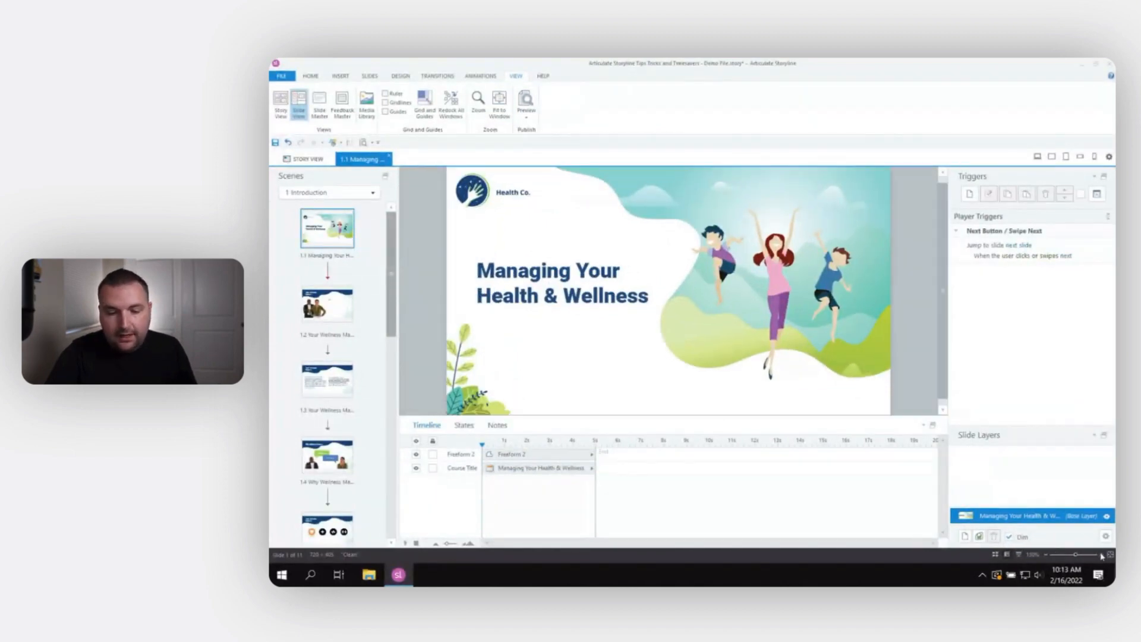
click(1046, 556)
click(1046, 555)
click(1047, 556)
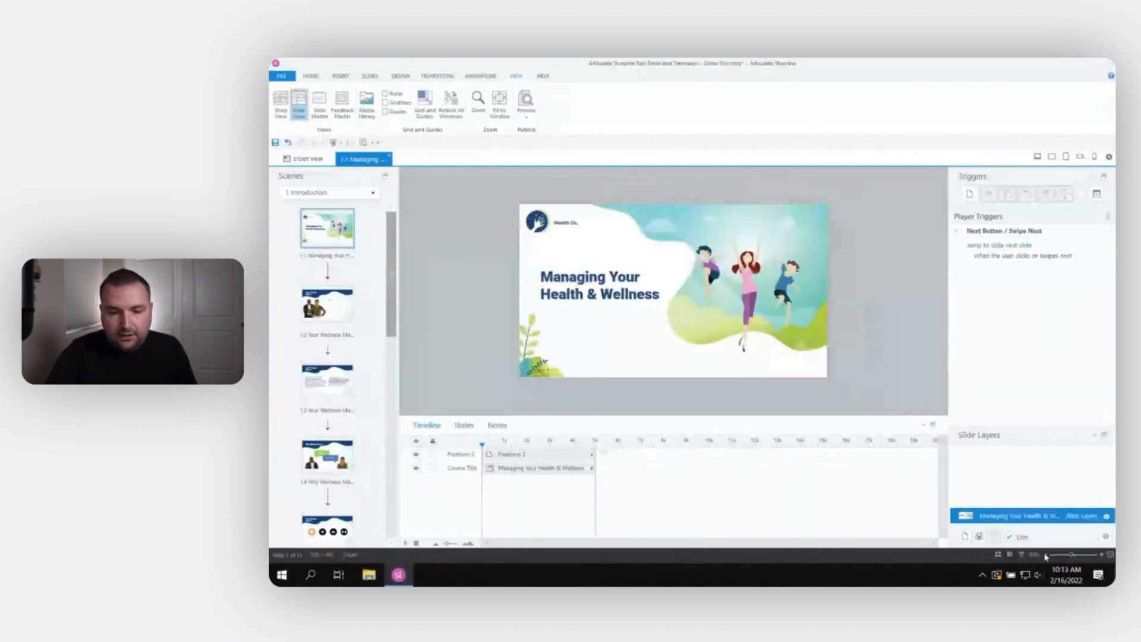
click(1046, 556)
click(1046, 556)
click(1046, 556)
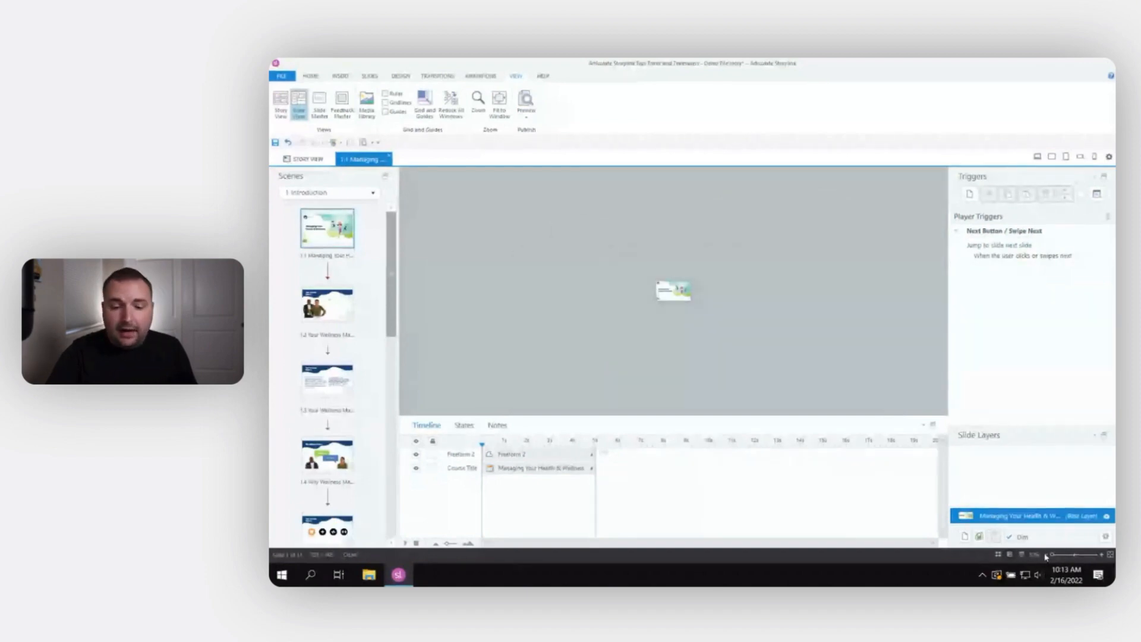
click(1111, 555)
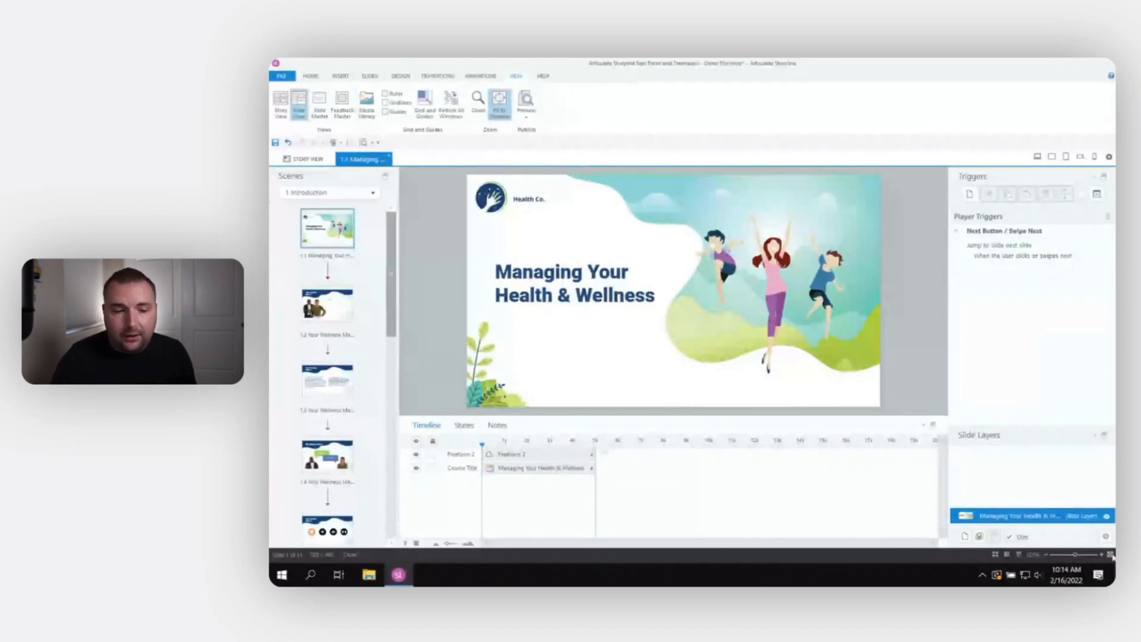
- Open the Storyline options, try an AutoRecovery save interval of 8 minutes, and return it to 10 minutes
click(271, 76)
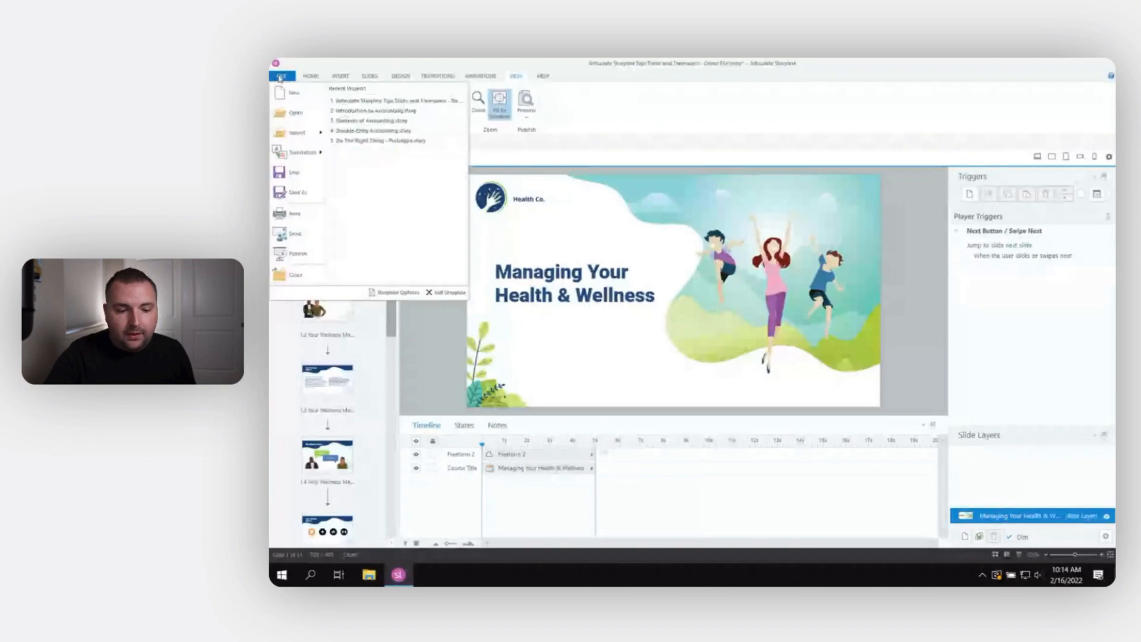
click(397, 292)
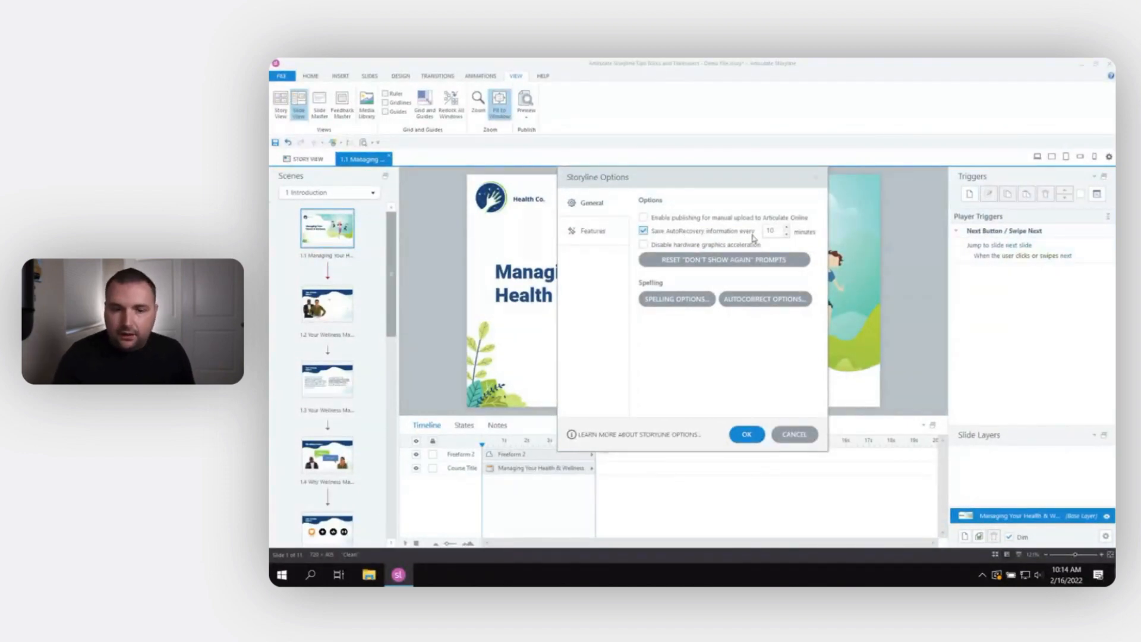
click(786, 235)
click(787, 235)
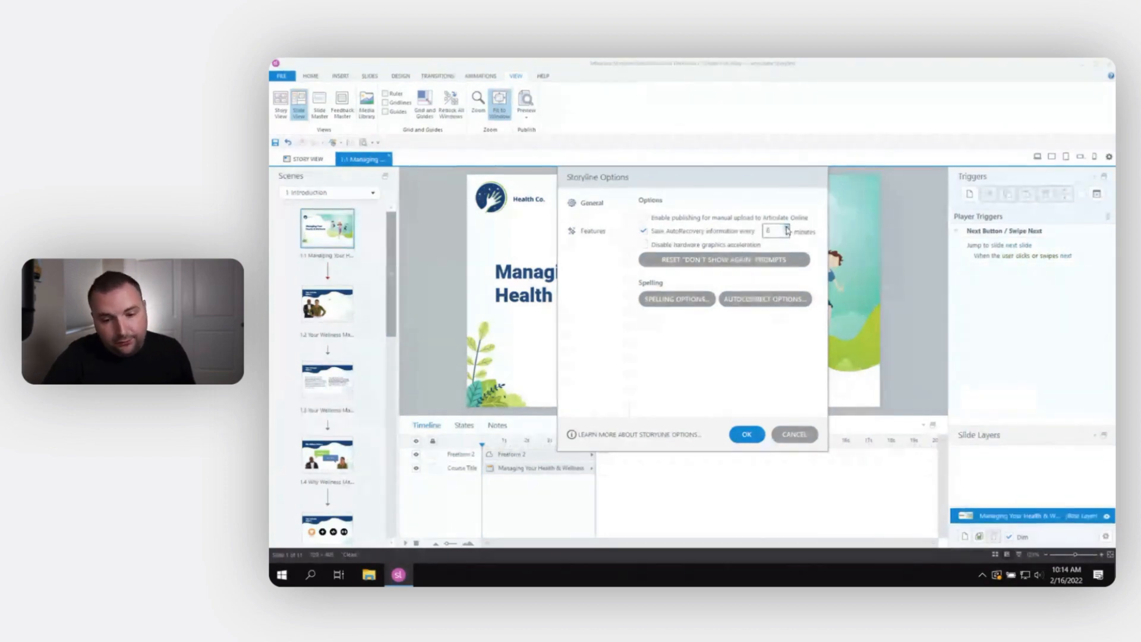
click(787, 229)
click(788, 229)
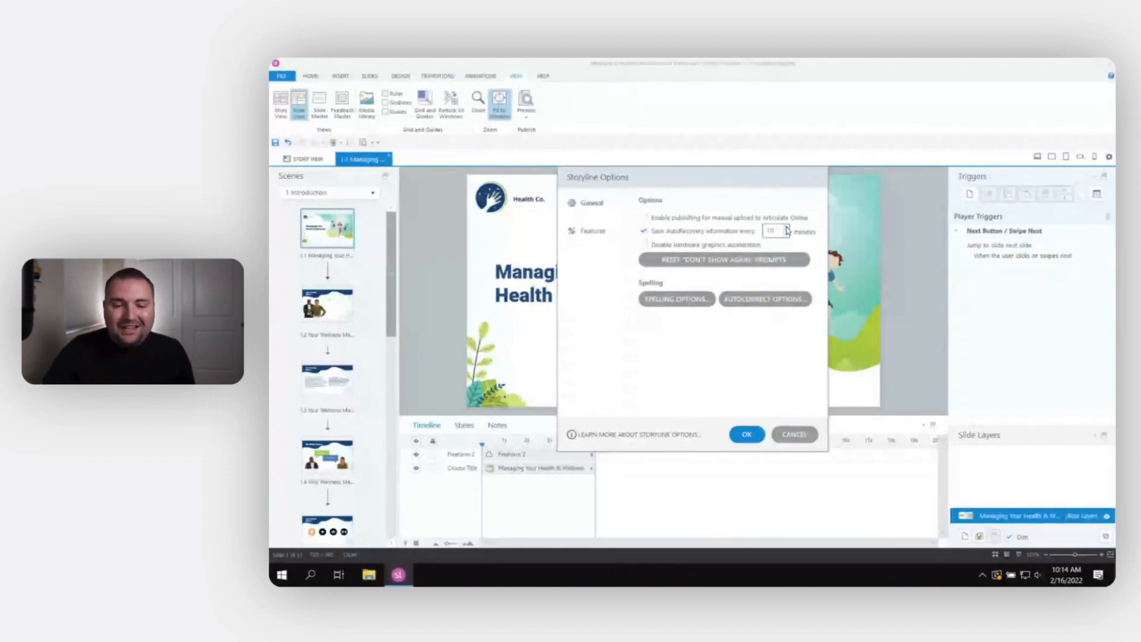
- Try an AutoRecovery save interval of 5 minutes, restore it to 10 minutes, and cancel the Storyline options
click(787, 235)
click(788, 234)
click(787, 234)
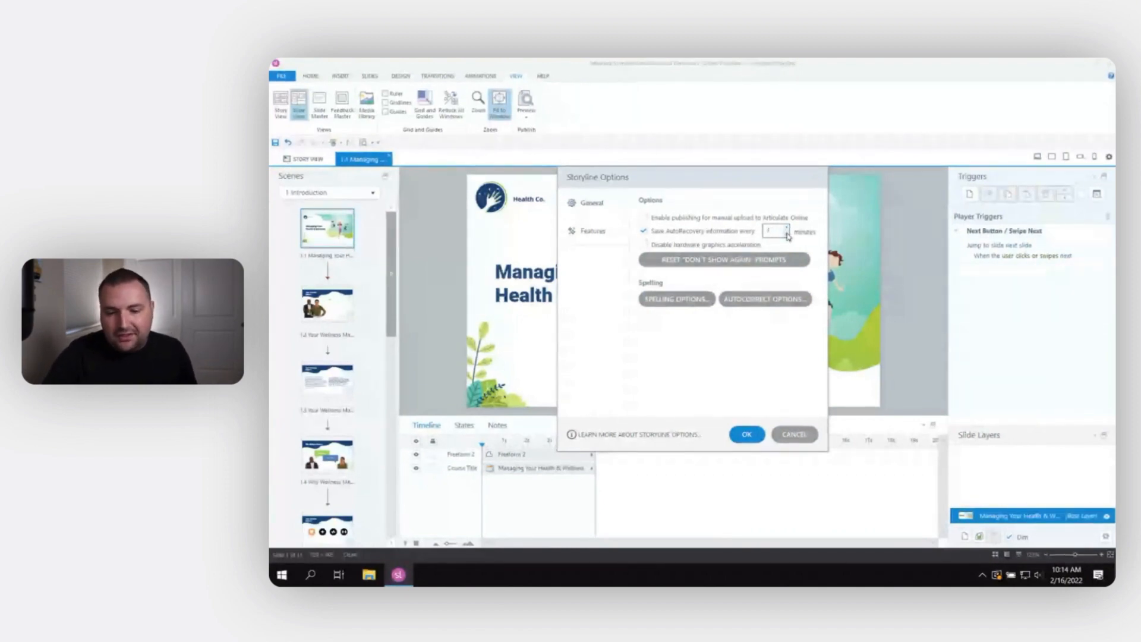
click(787, 234)
click(787, 235)
click(787, 235)
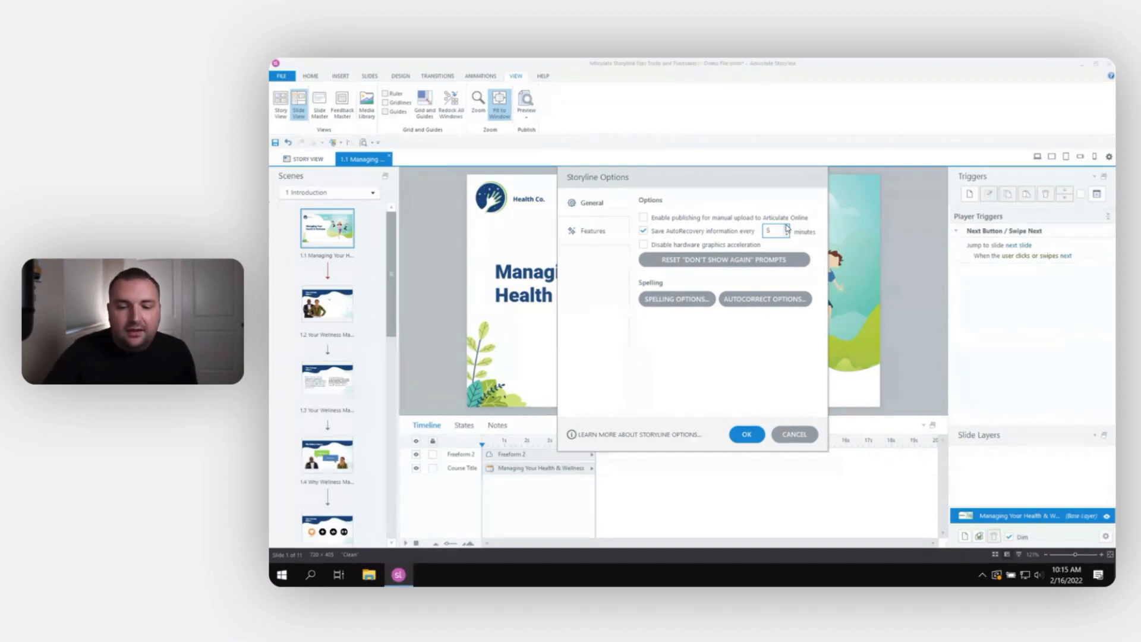
click(788, 228)
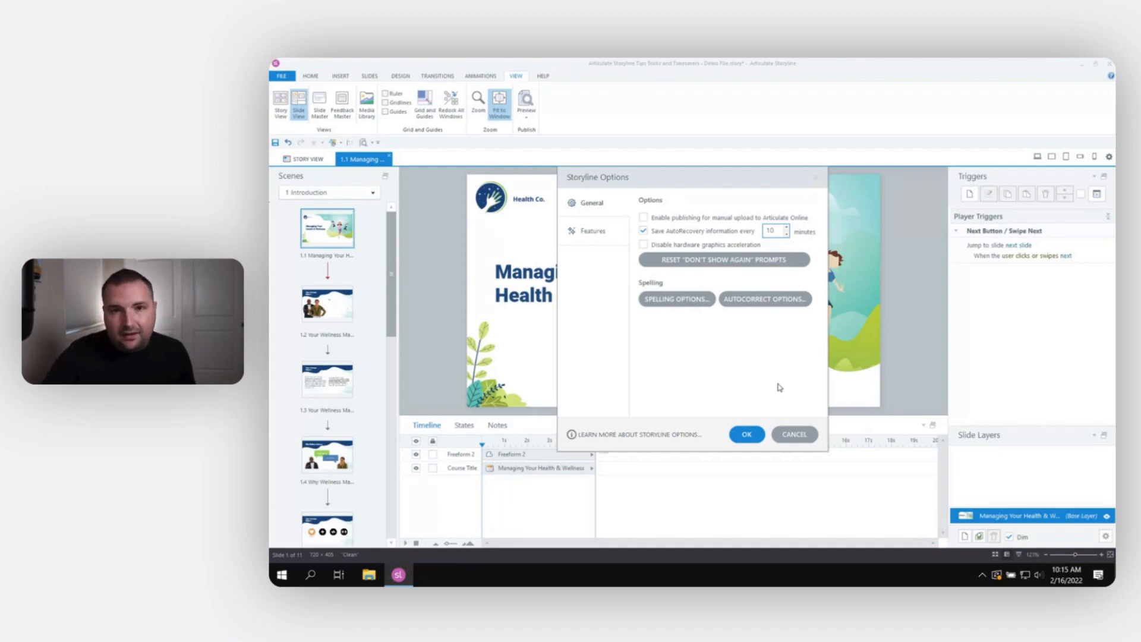
click(789, 435)
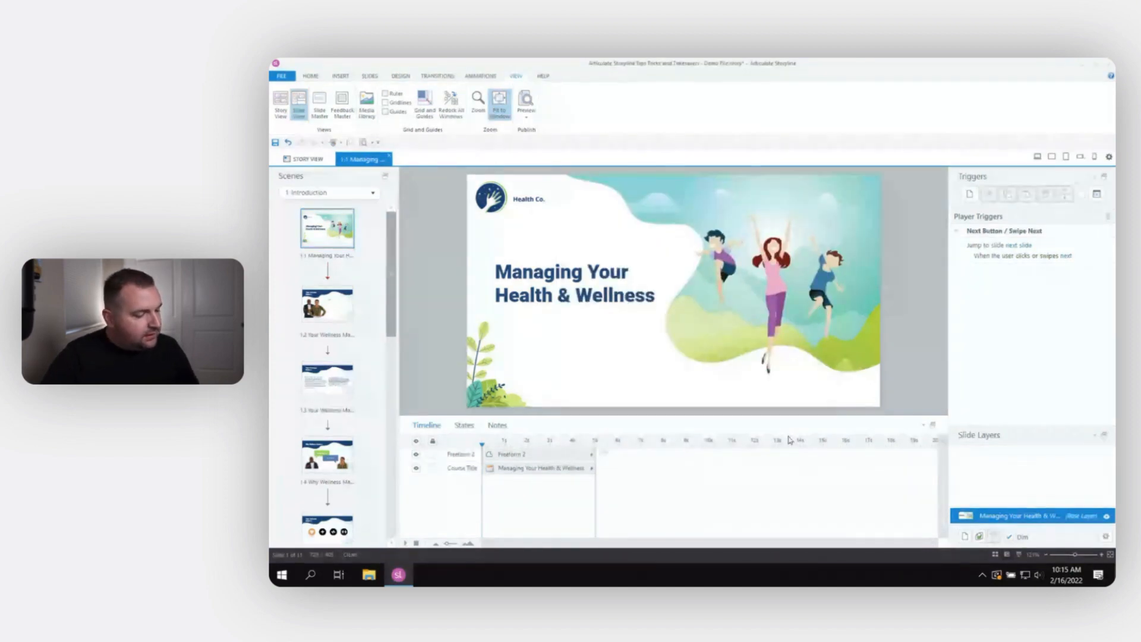
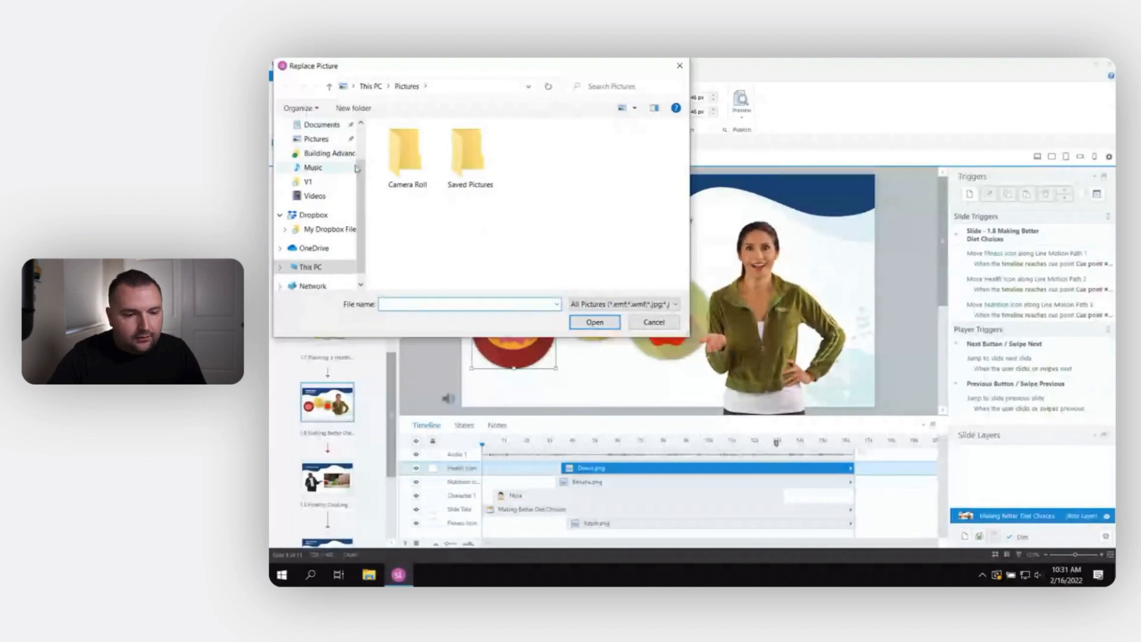
- Replace the donut picture with Chicken from the Graphics folder inside the desktop's Storyline Tips Tricks and Timesavers folder
scroll(318, 154, up, 2)
click(318, 149)
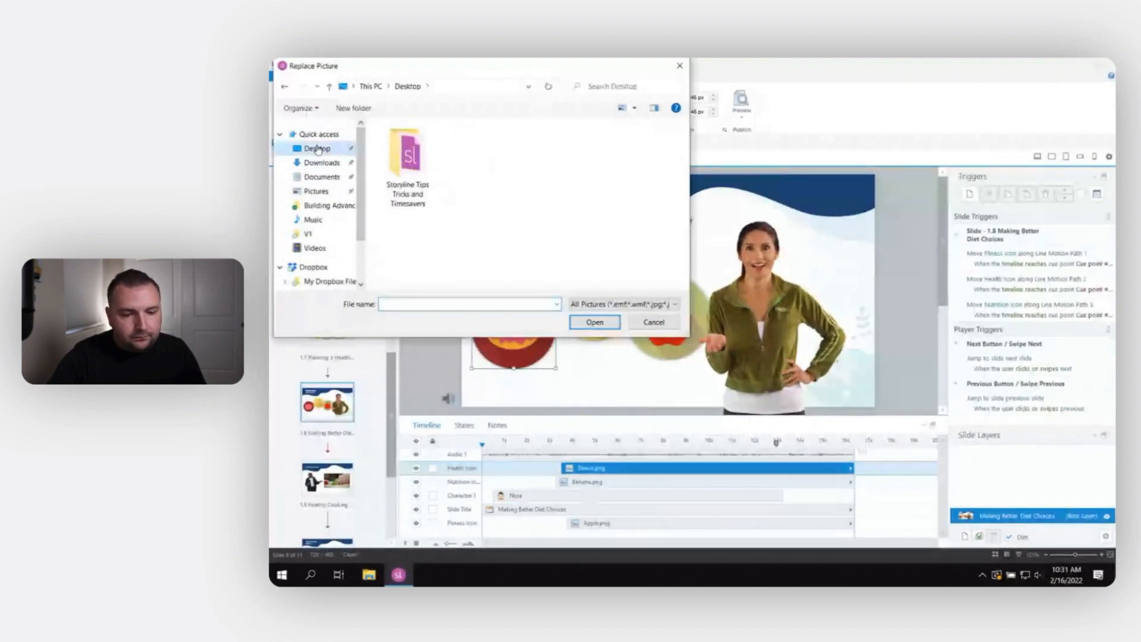
double_click(399, 157)
double_click(399, 157)
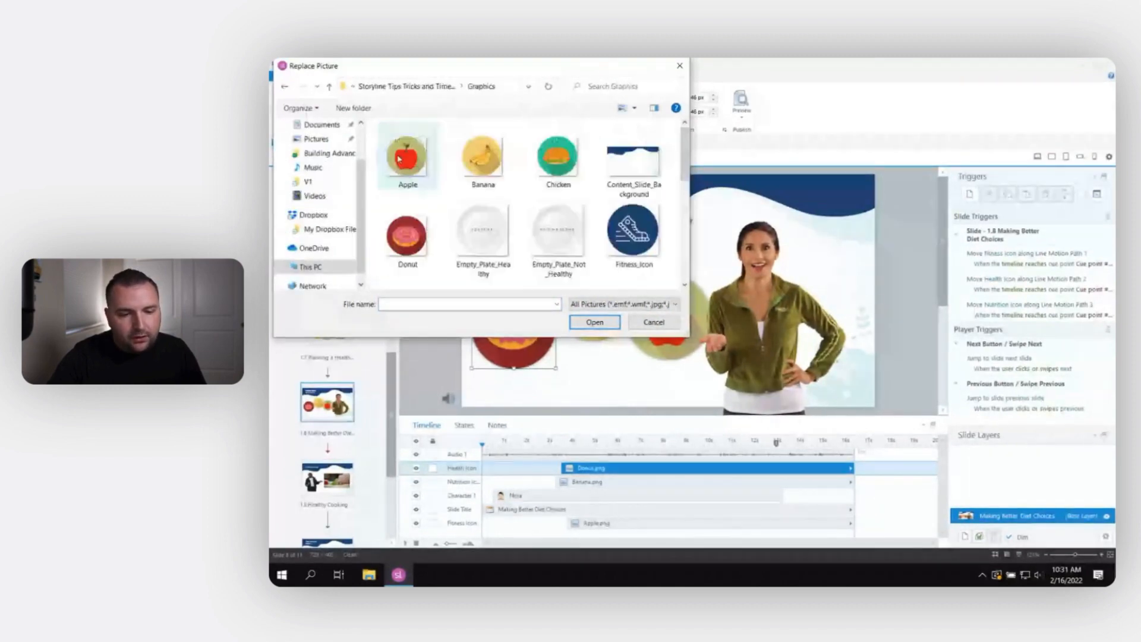
click(572, 172)
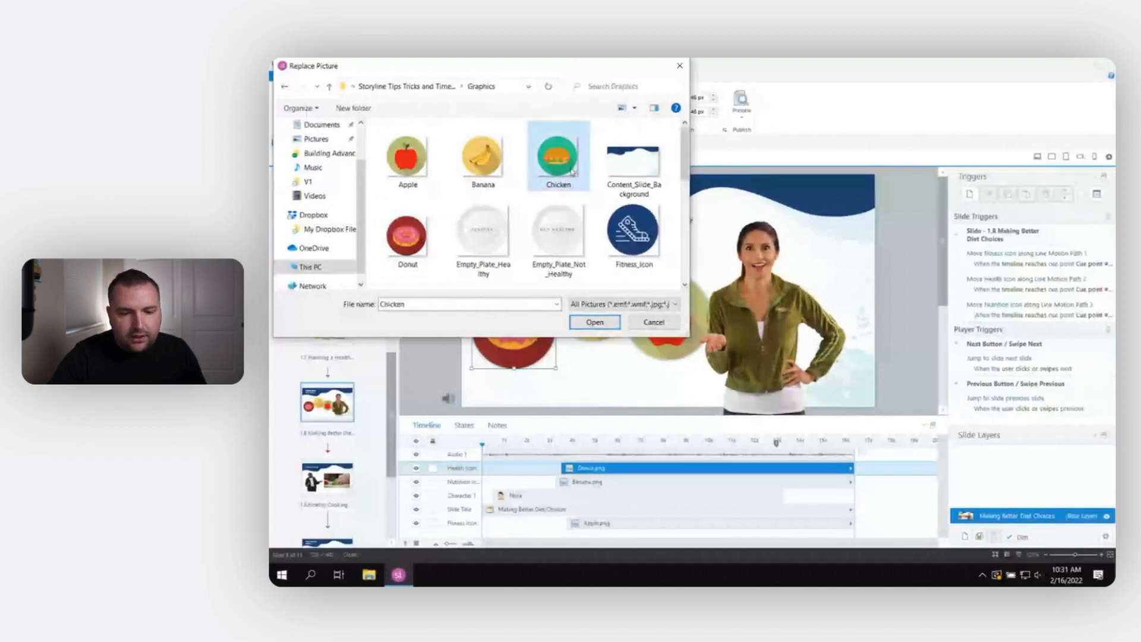
click(593, 323)
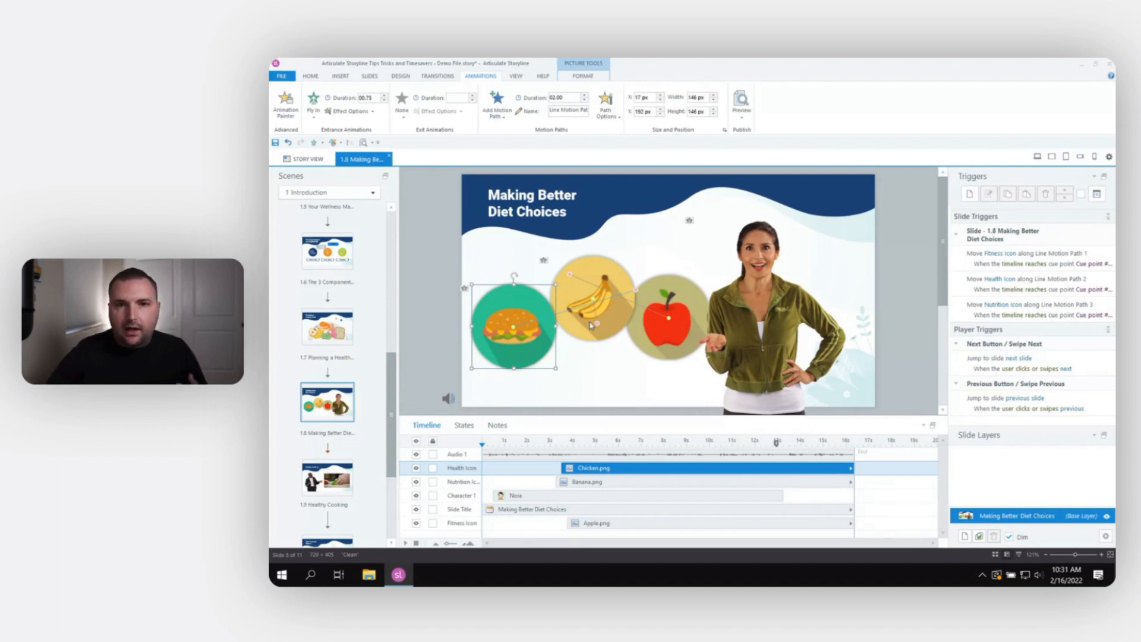
right_click(516, 308)
mouse_move(598, 443)
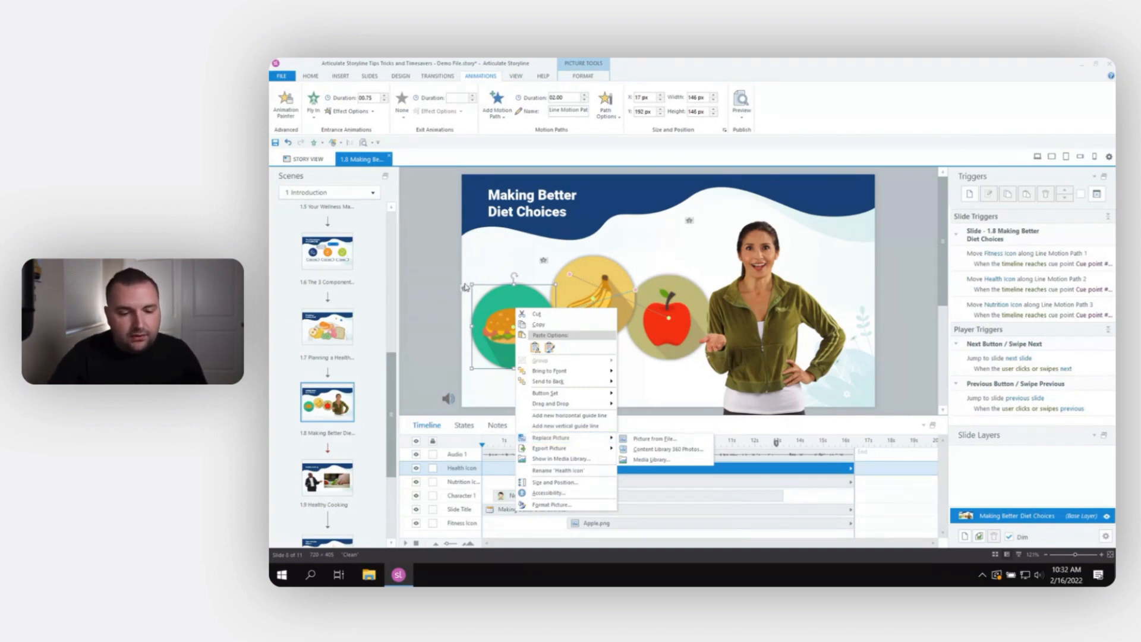
click(445, 273)
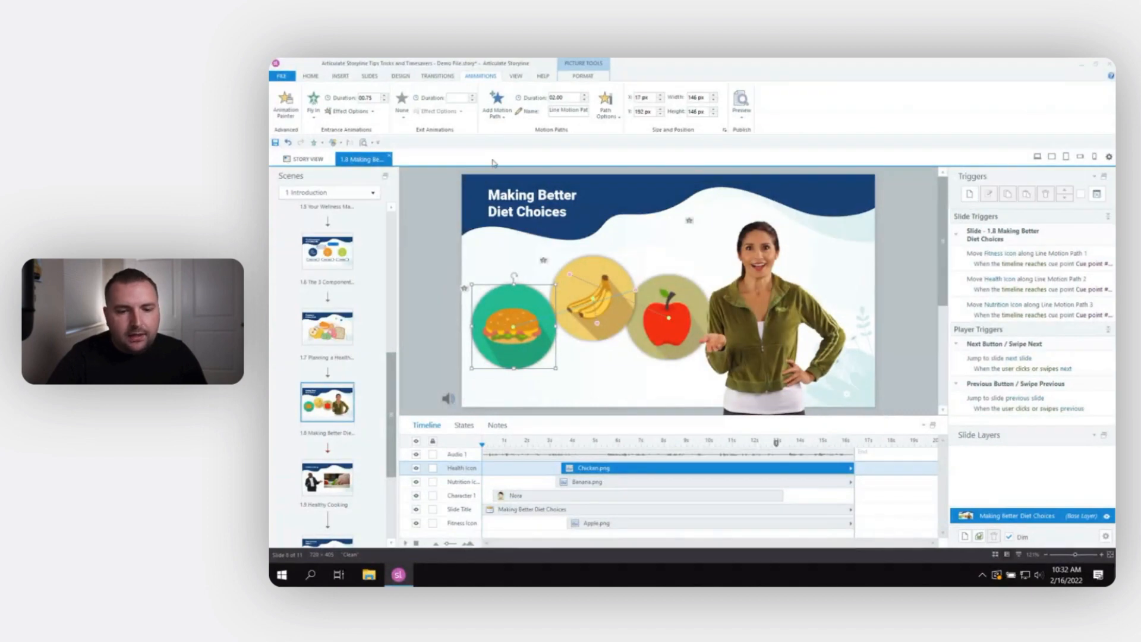
- Open the Media Library and look through the project's characters, audio clips and videos, returning to its images
click(515, 77)
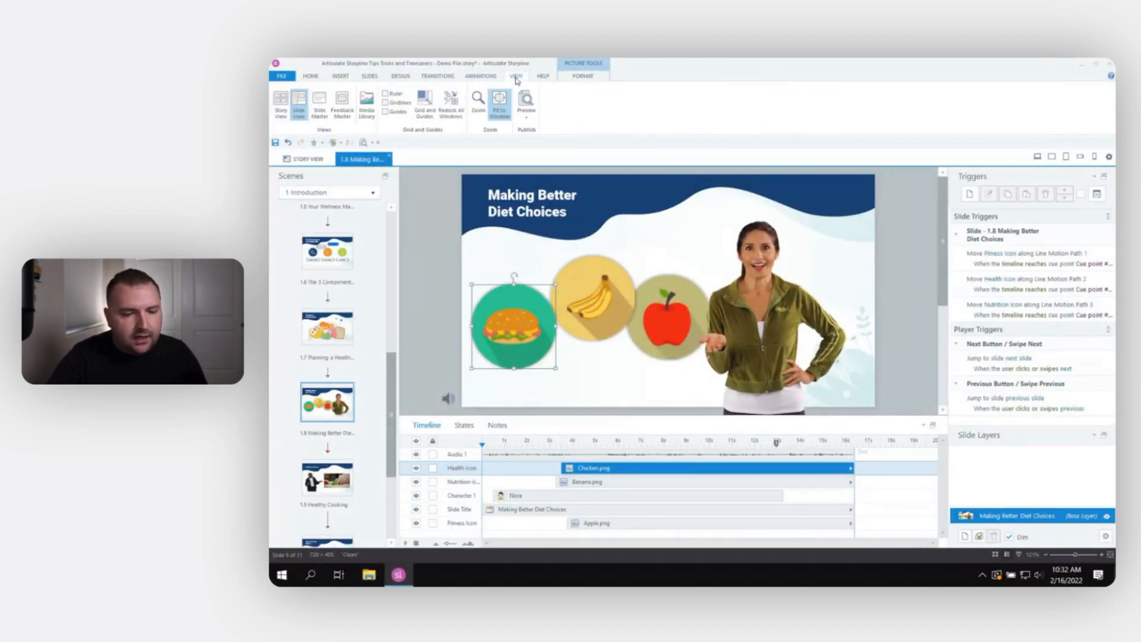
click(367, 115)
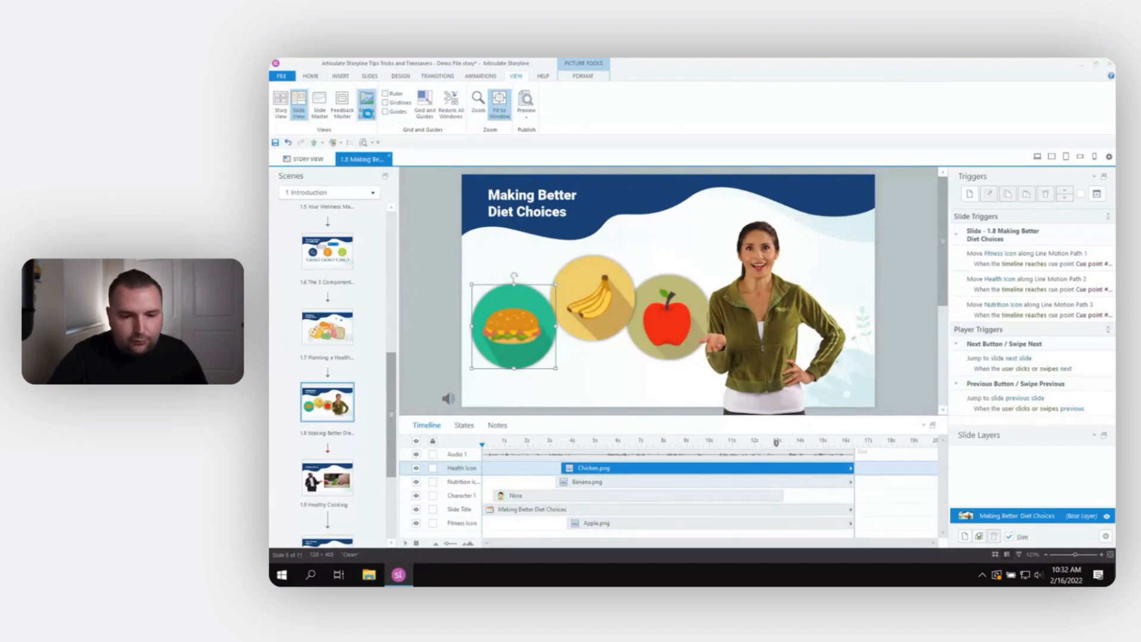
drag(675, 145, 637, 125)
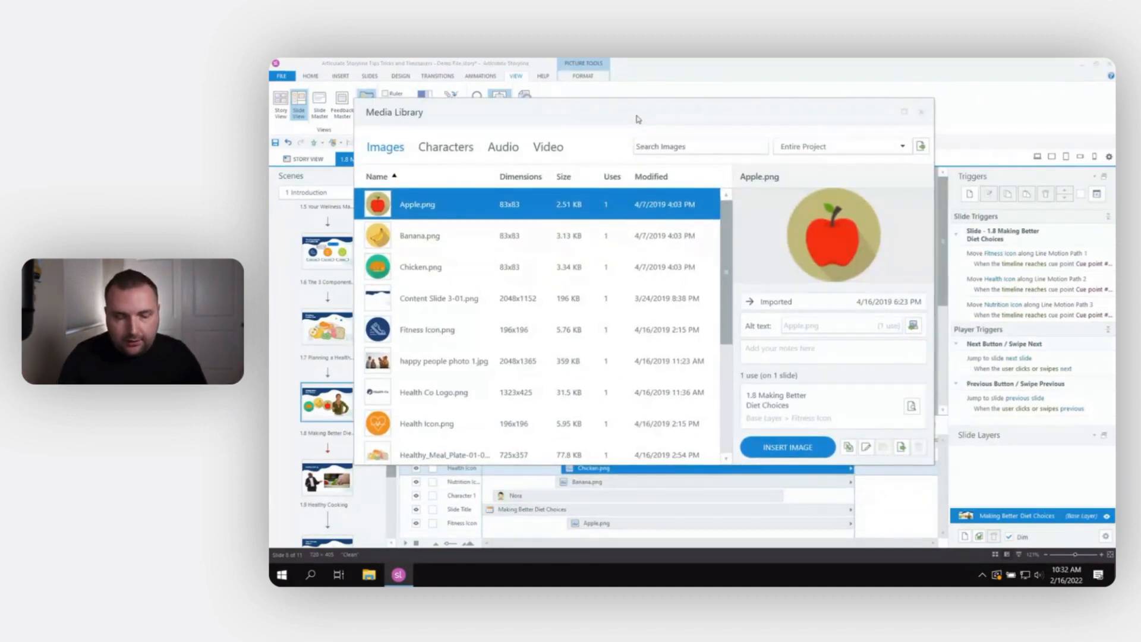
click(448, 153)
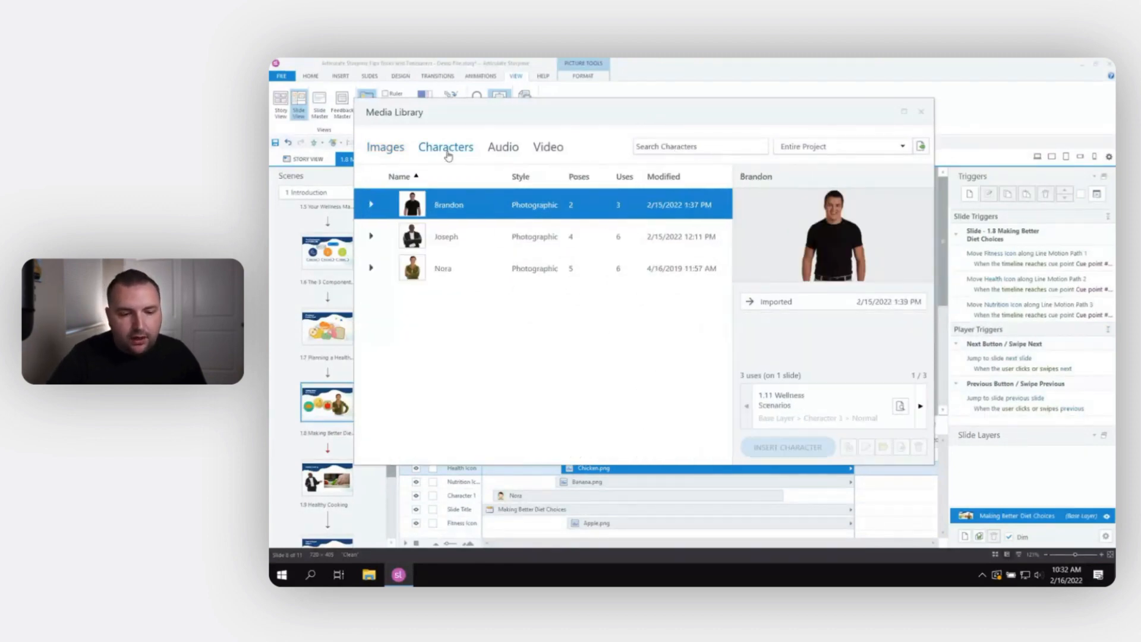
click(503, 149)
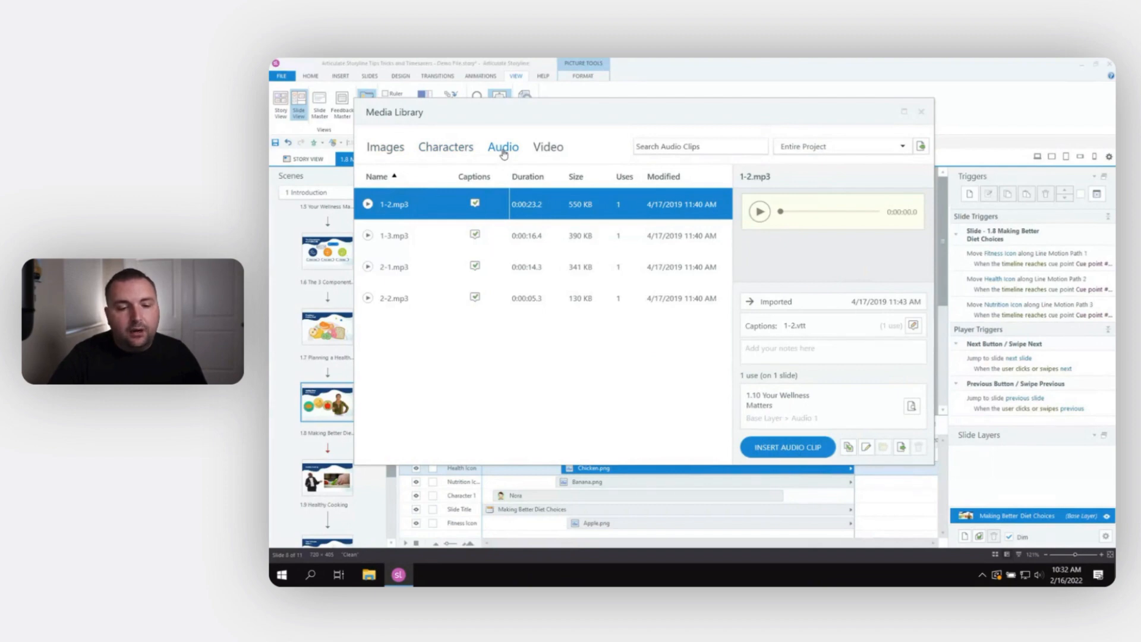
click(547, 149)
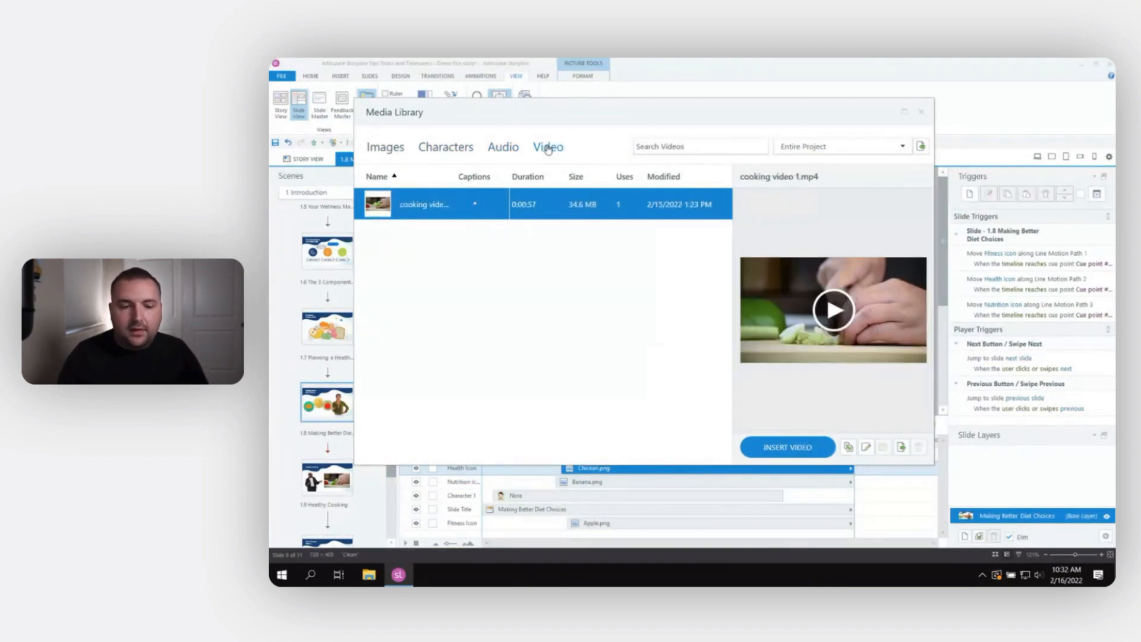
click(374, 146)
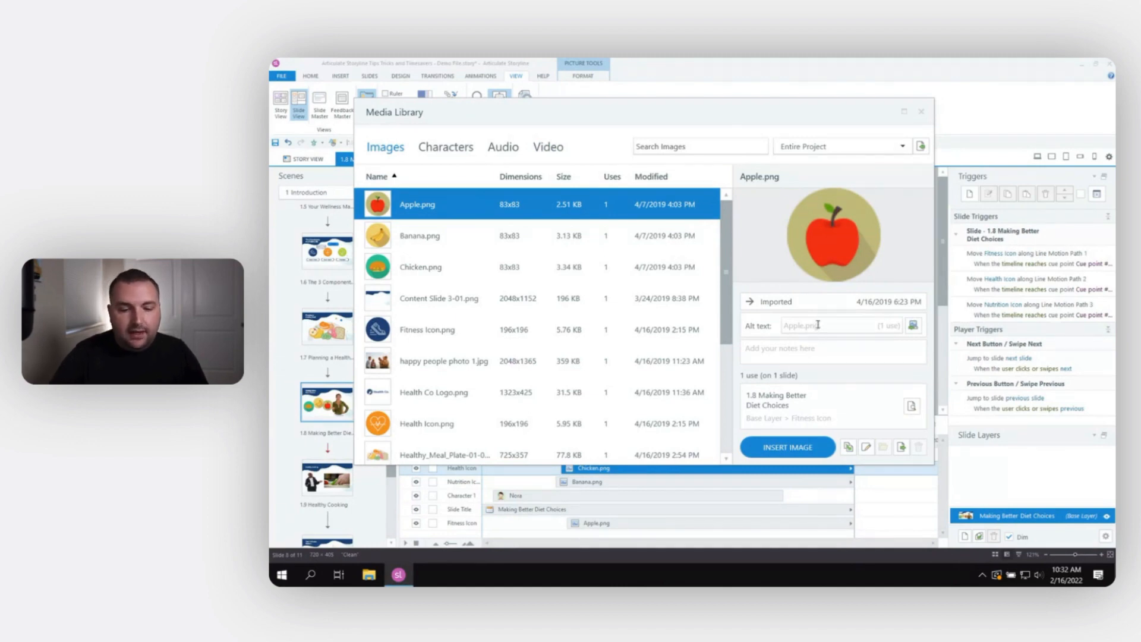
- Select Chicken.png in the Media Library and inspect its alt text and notes fields
key(Down)
key(Down)
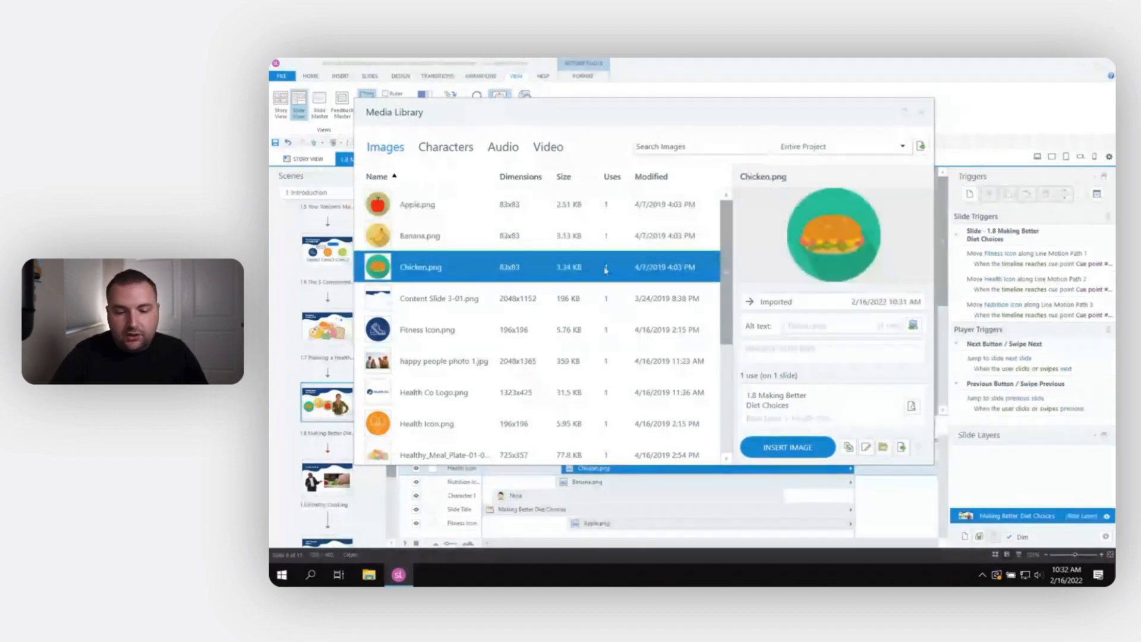
click(799, 327)
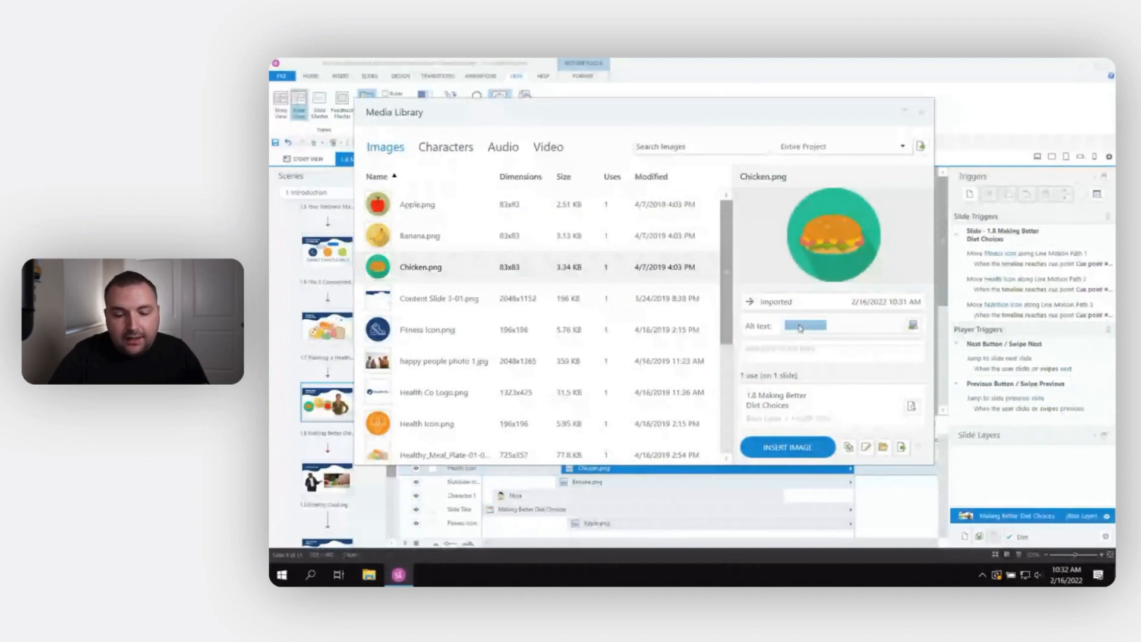
click(804, 350)
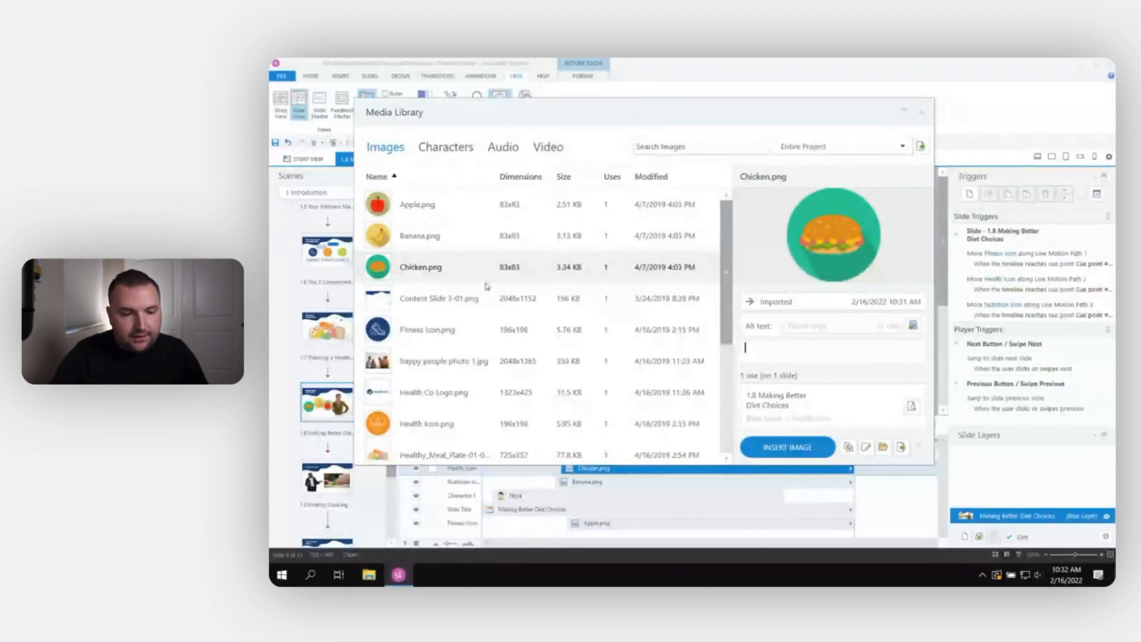
- View where the character Nora is used in the project, and return to the library's images
click(445, 146)
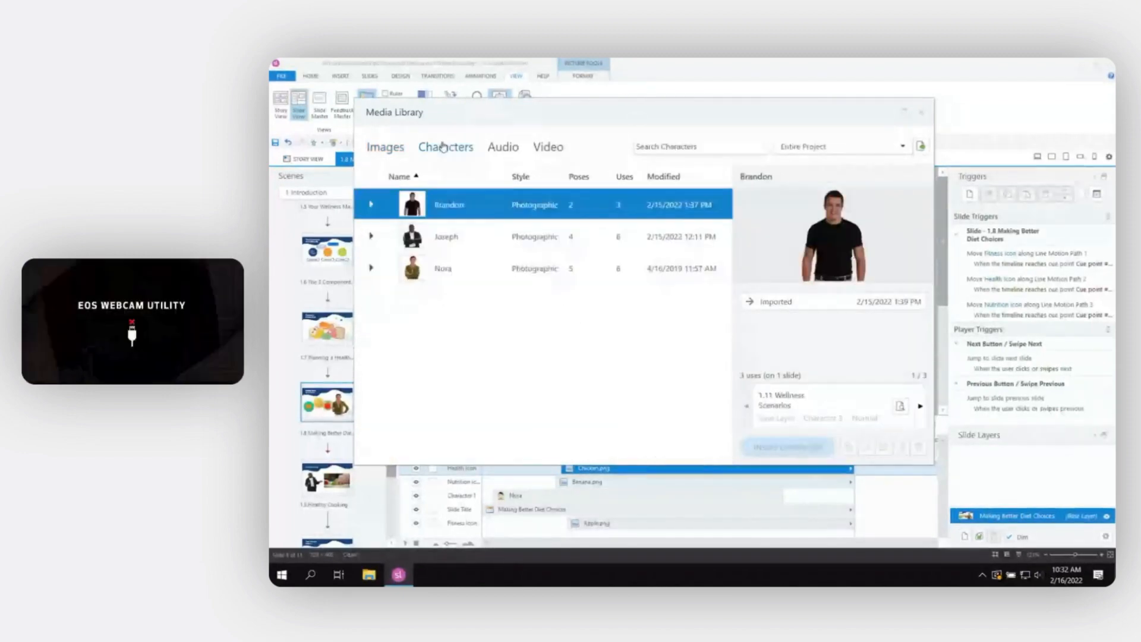
click(463, 271)
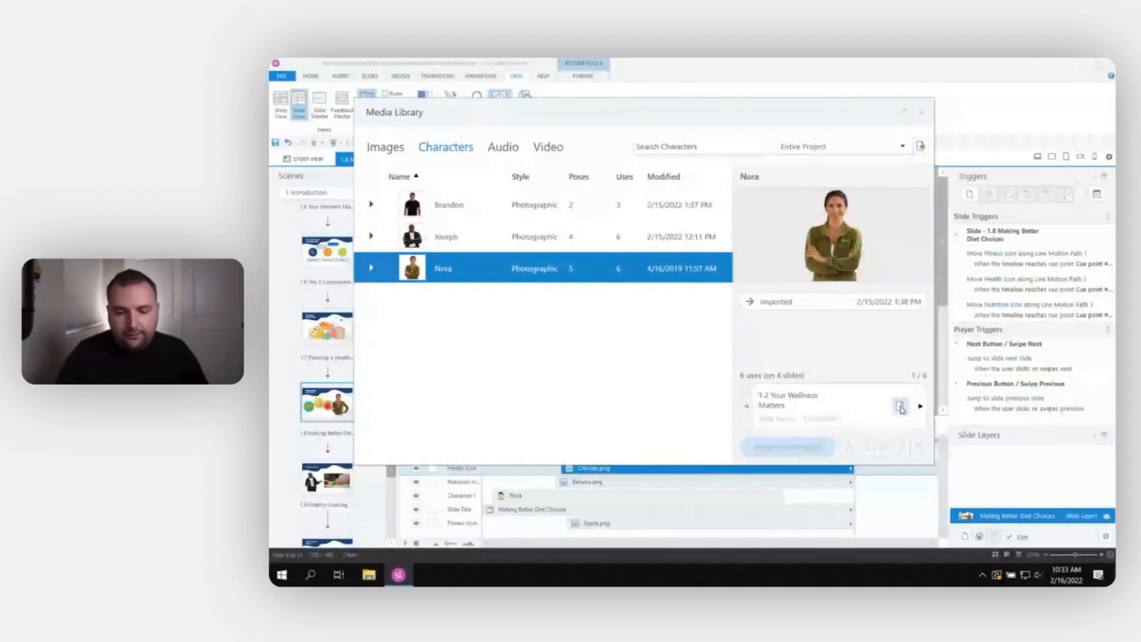
click(383, 147)
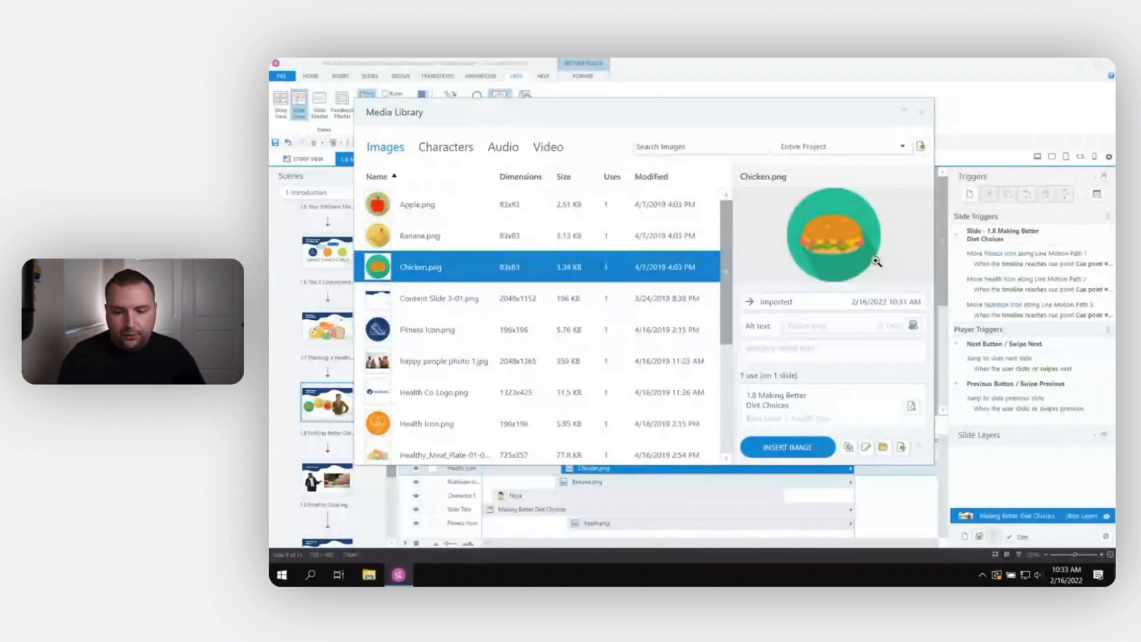
- Open Chicken.png from the Media Library for editing in Snagit Editor
click(867, 448)
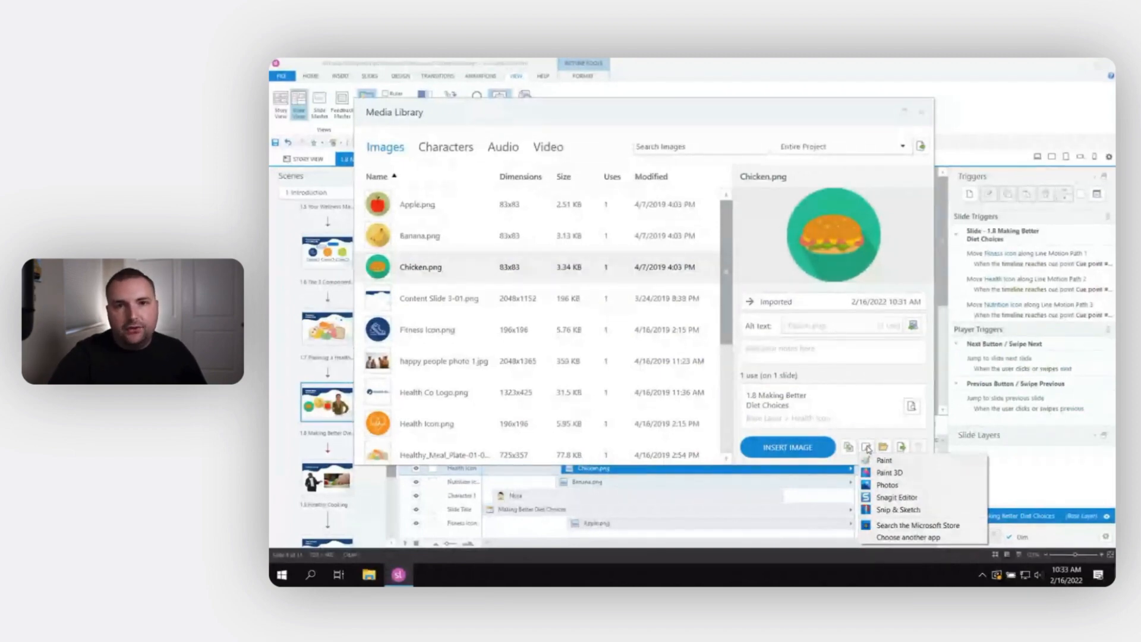
click(928, 497)
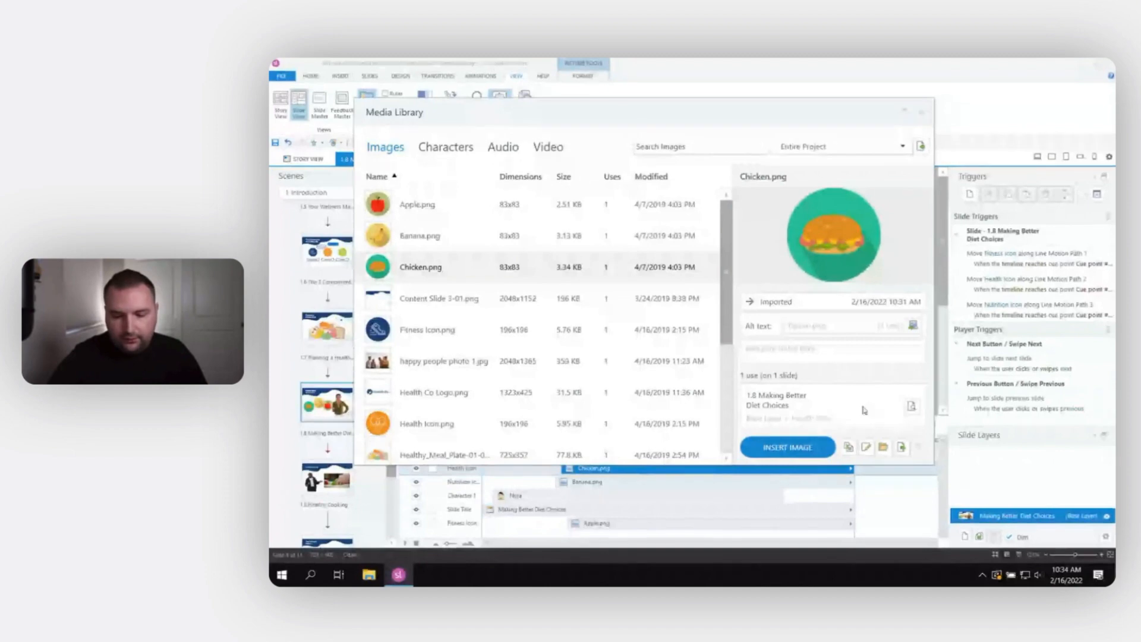
click(867, 447)
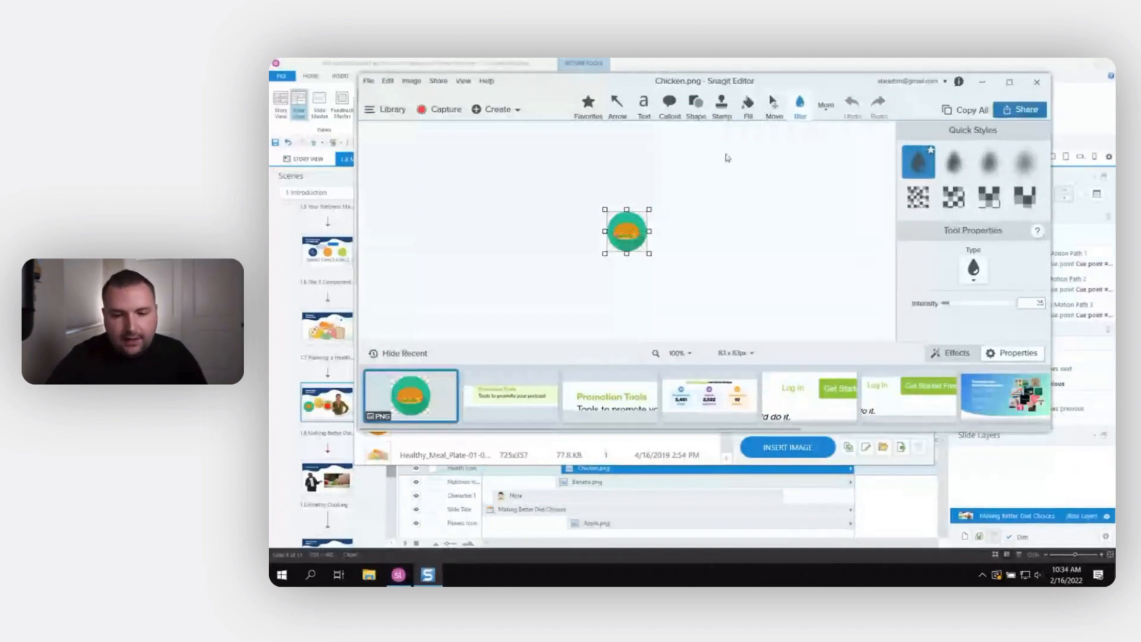
- Stamp the first laughing smiley over the burger, shrink it, and save the edited picture while closing Snagit Editor
click(721, 113)
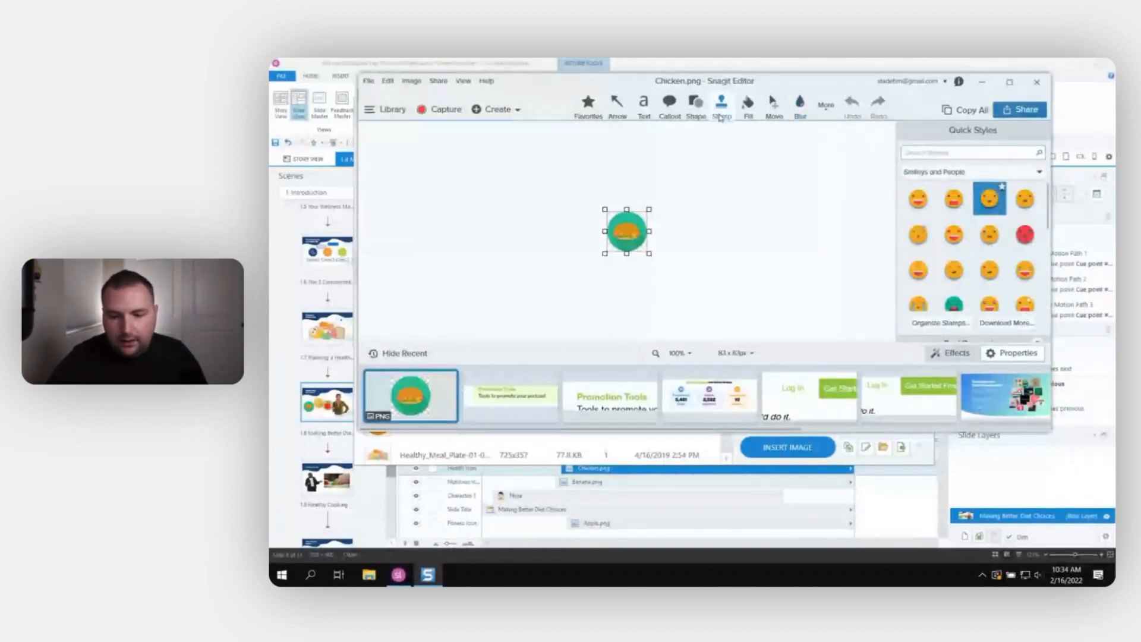
click(951, 199)
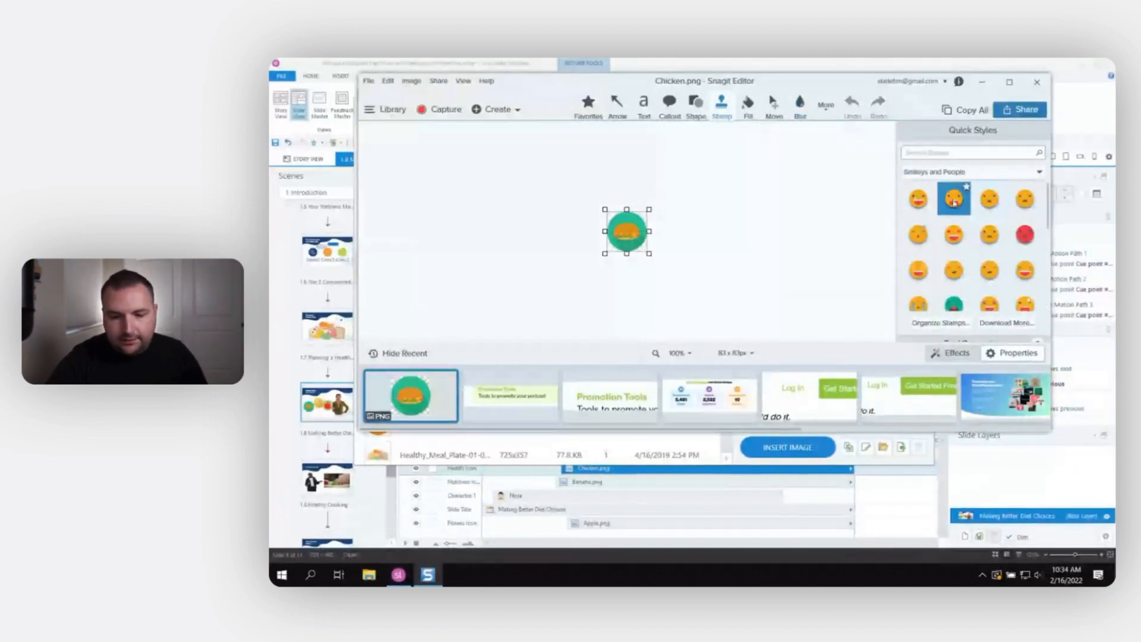
click(917, 198)
click(627, 230)
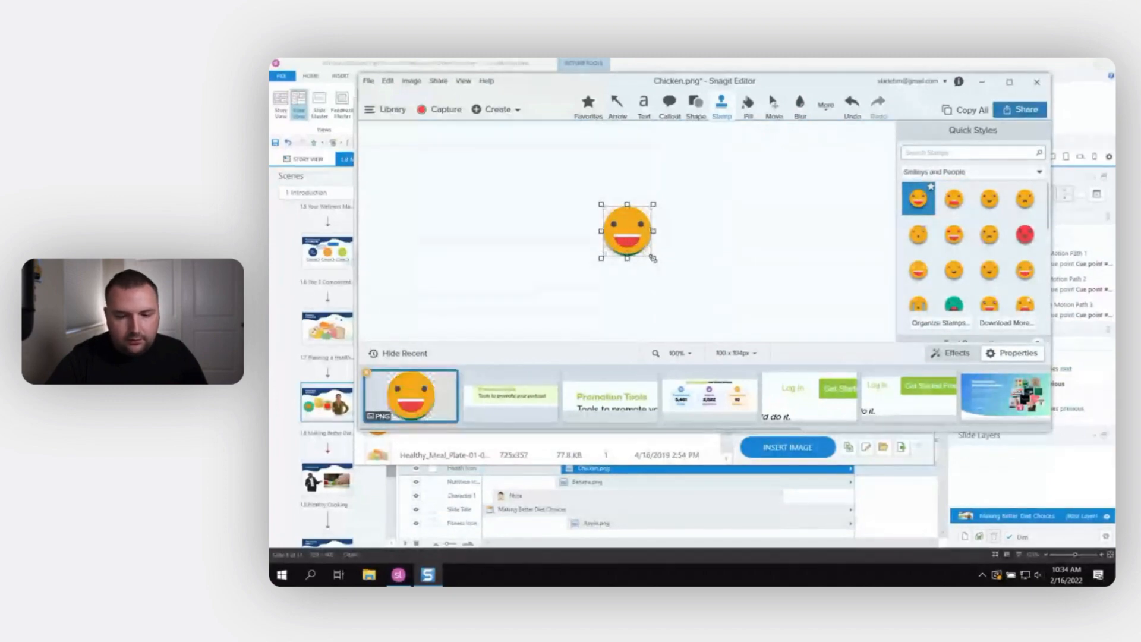
mouse_move(651, 256)
mouse_down()
mouse_move(627, 236)
mouse_move(654, 256)
mouse_up()
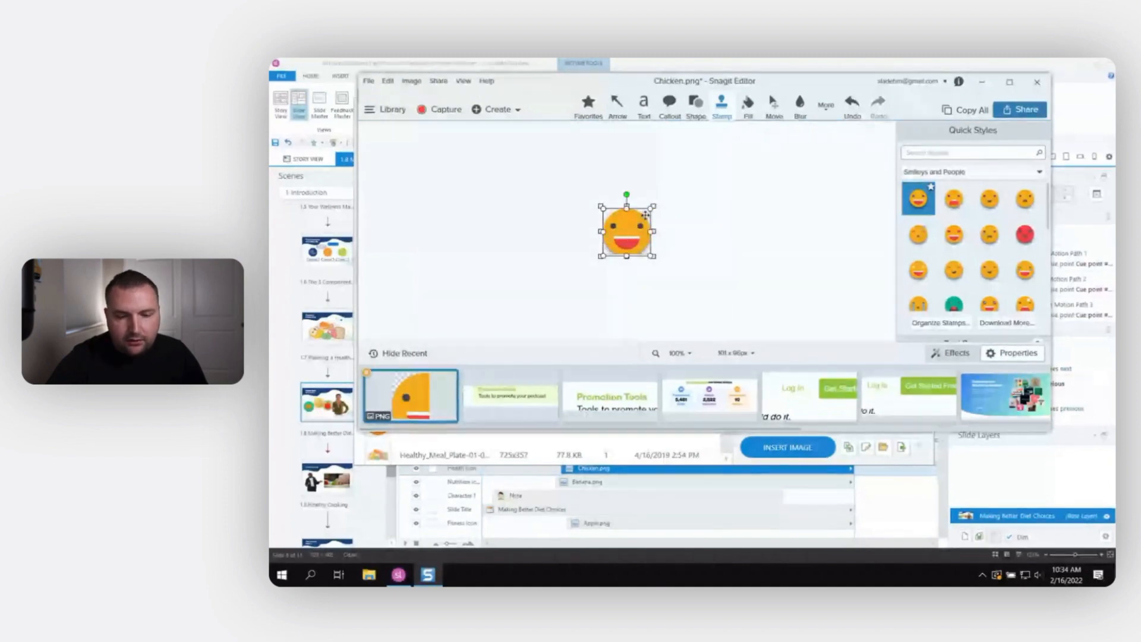
drag(653, 206, 627, 242)
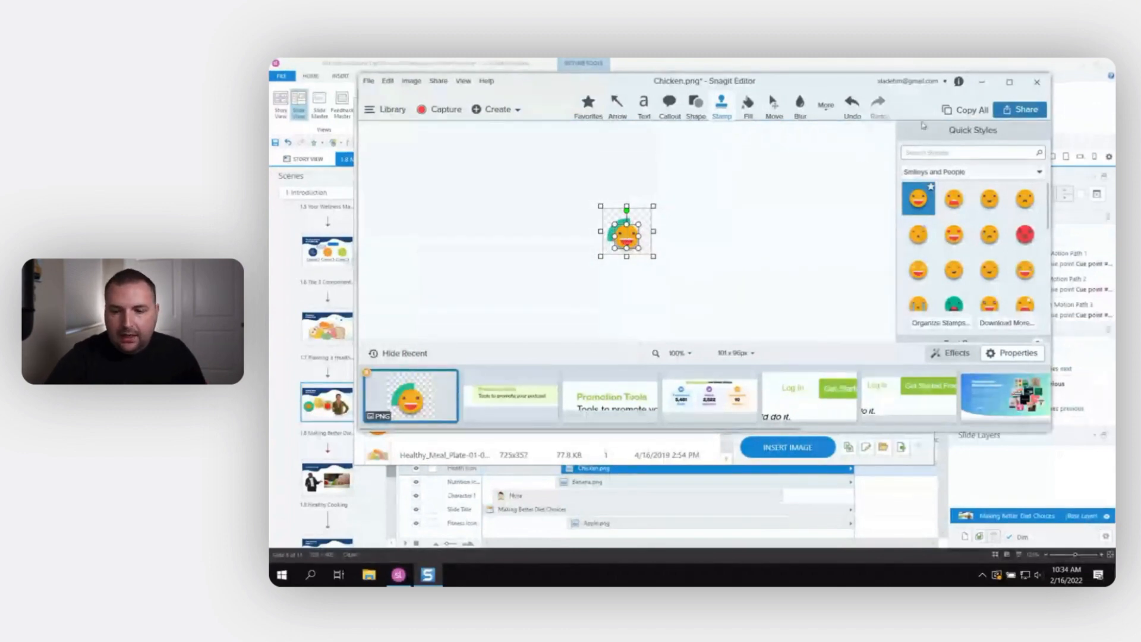
click(1037, 83)
click(732, 283)
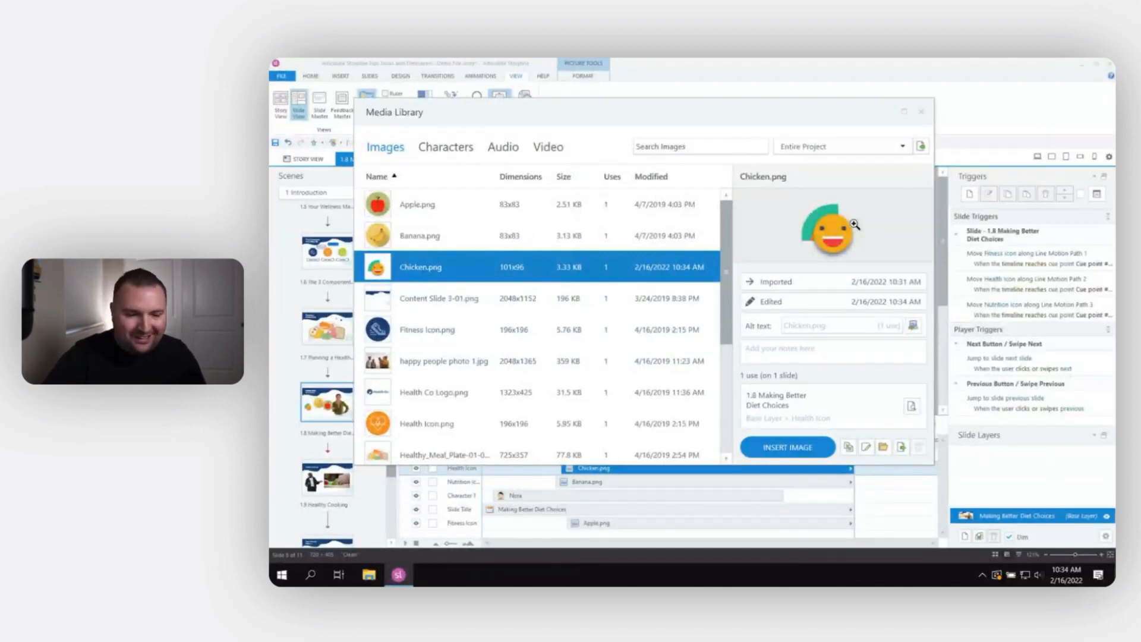
- Close the Media Library, open slide 1.10 Your Wellness Matters, and select the photo of the person balancing on the rocks
click(921, 112)
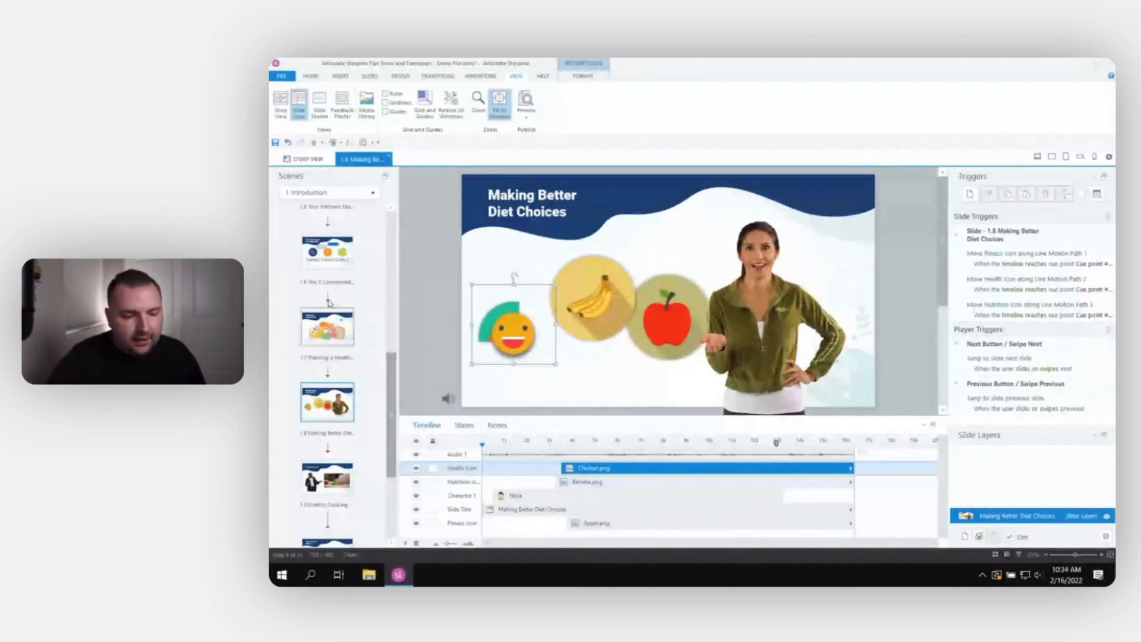
drag(393, 405, 409, 253)
scroll(336, 357, down, 10)
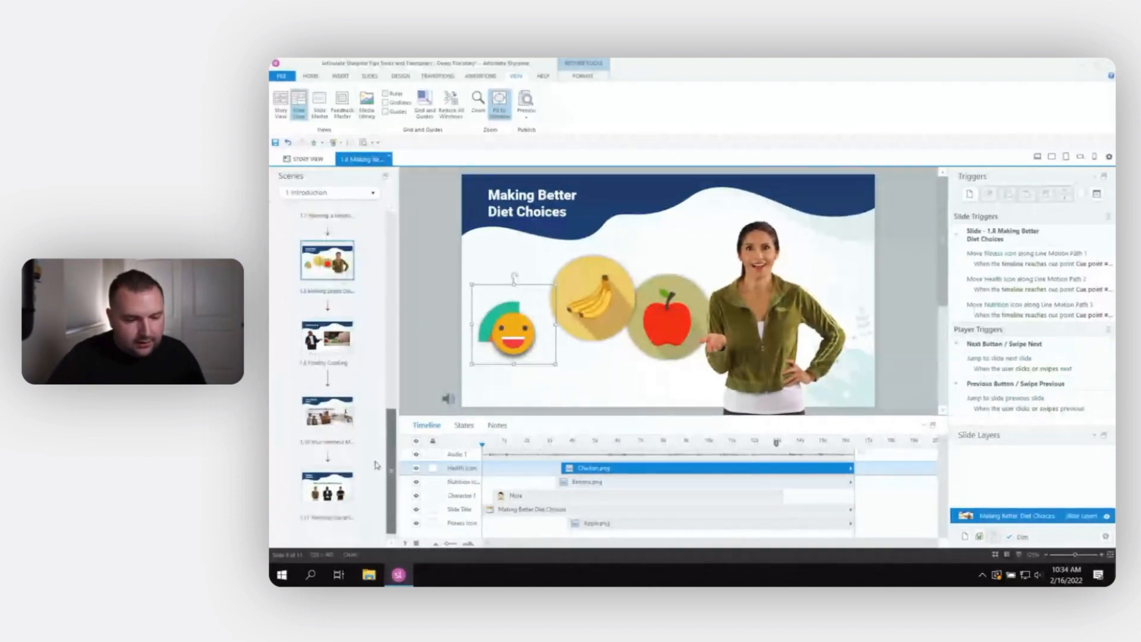
click(339, 409)
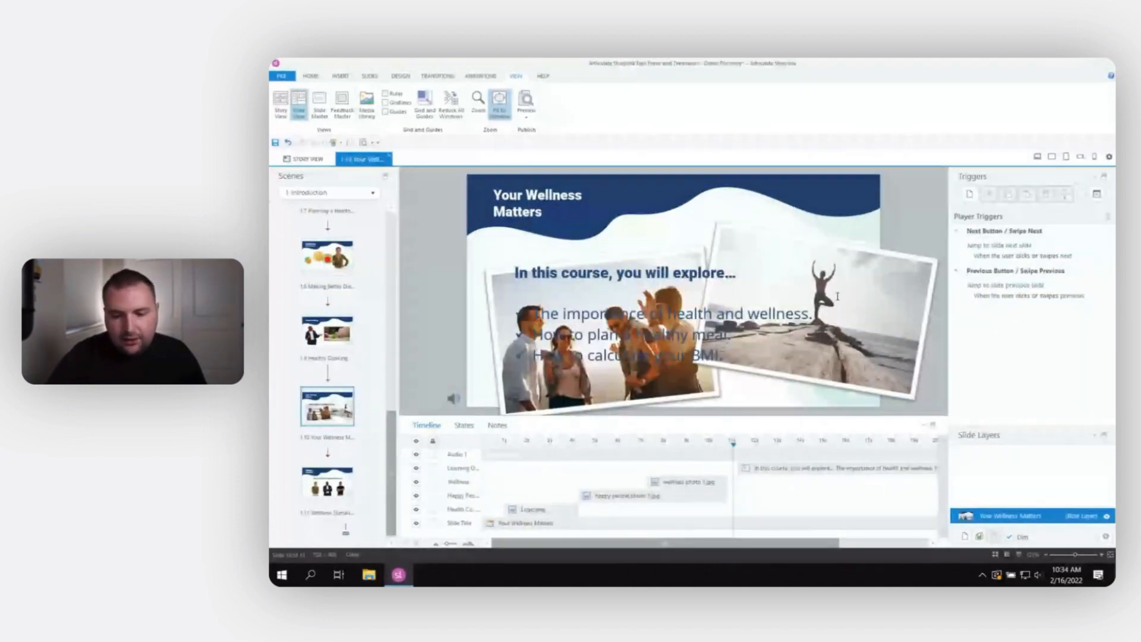
click(856, 296)
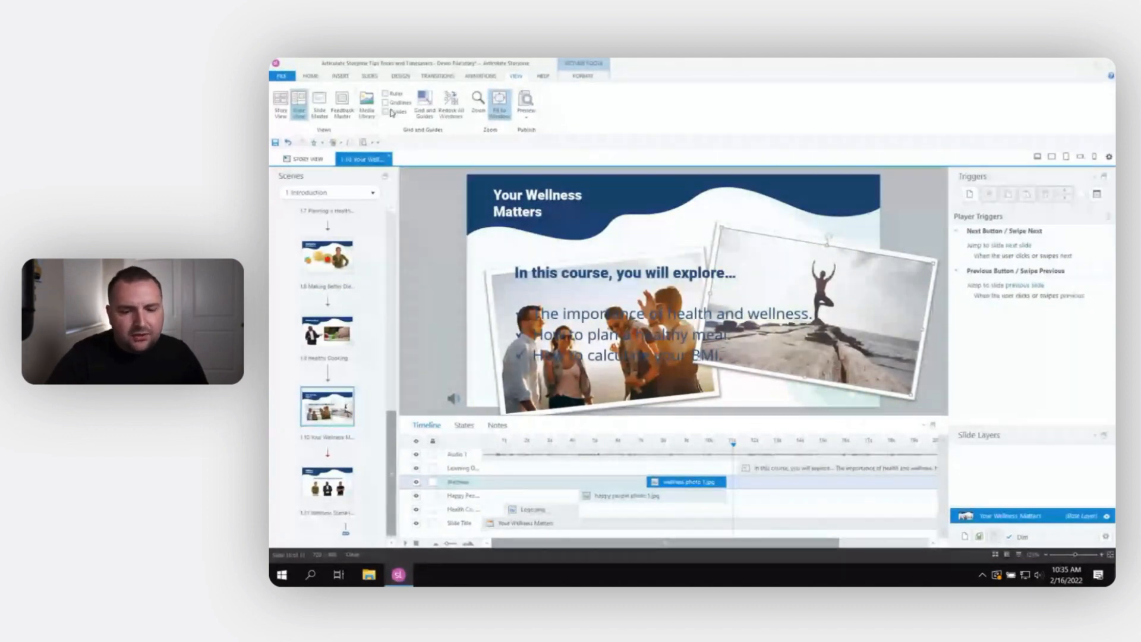
- Open happy people photo 1.jpg from the Media Library for editing in Snagit Editor
click(367, 104)
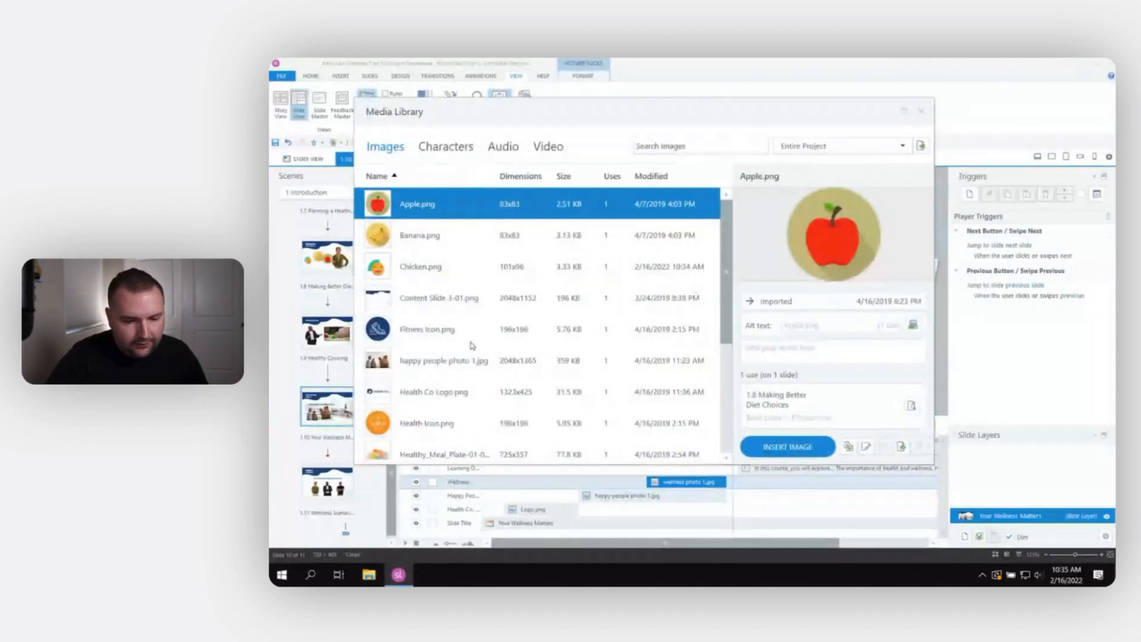
click(452, 360)
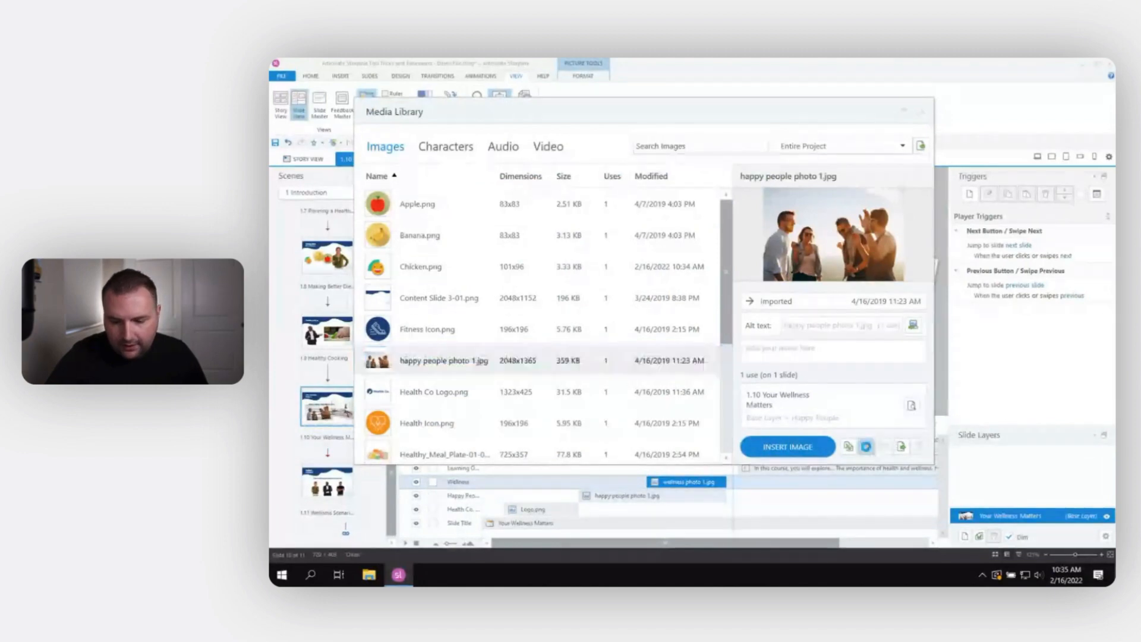
click(866, 446)
click(893, 498)
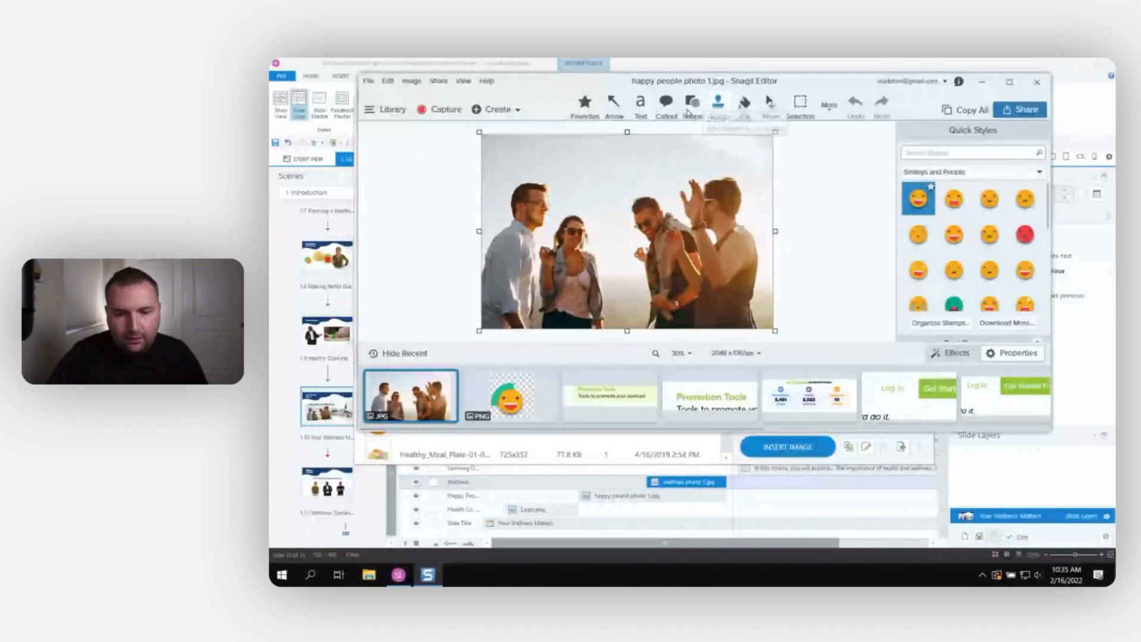
- Blur the whole group photo with an intensity of 136 and save the change while closing Snagit Editor
click(830, 105)
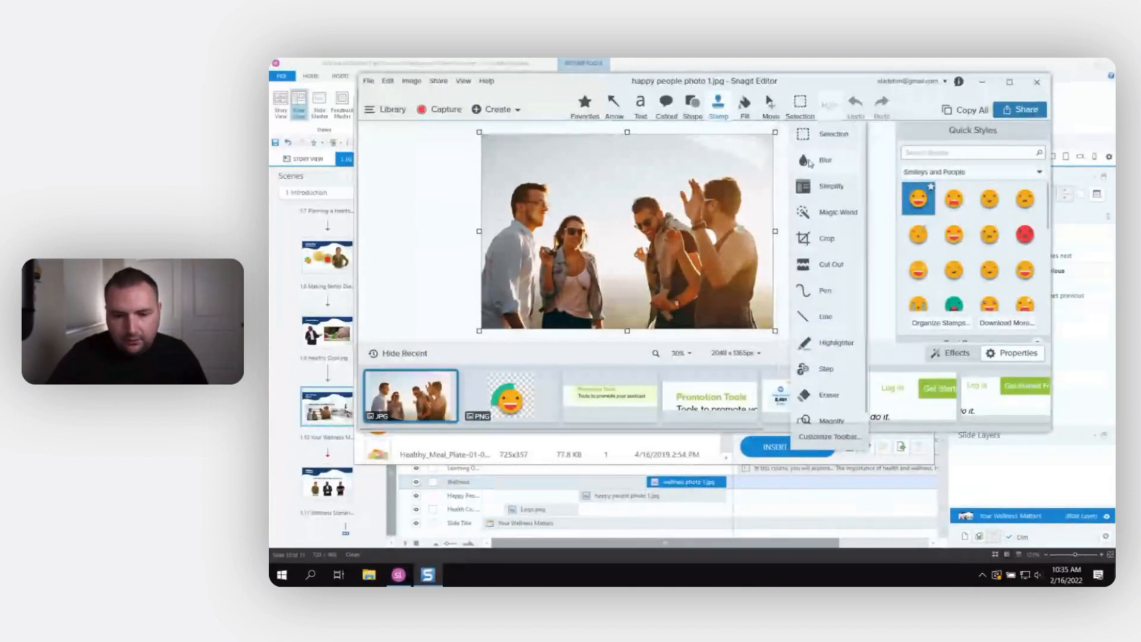
click(811, 128)
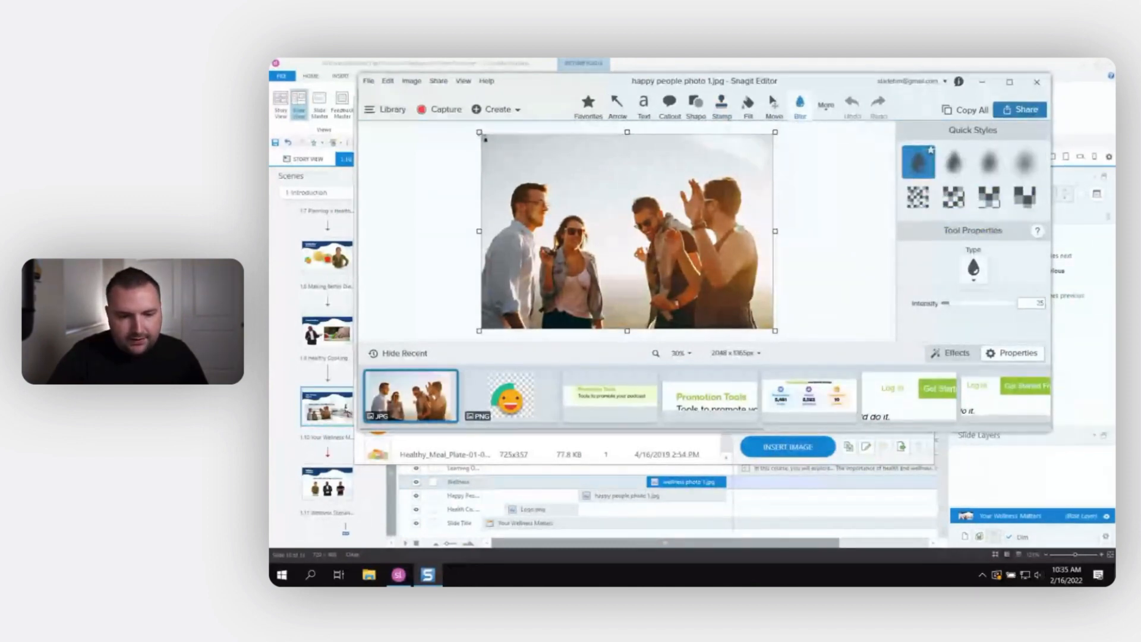
drag(507, 180, 551, 227)
drag(482, 135, 774, 332)
click(1002, 166)
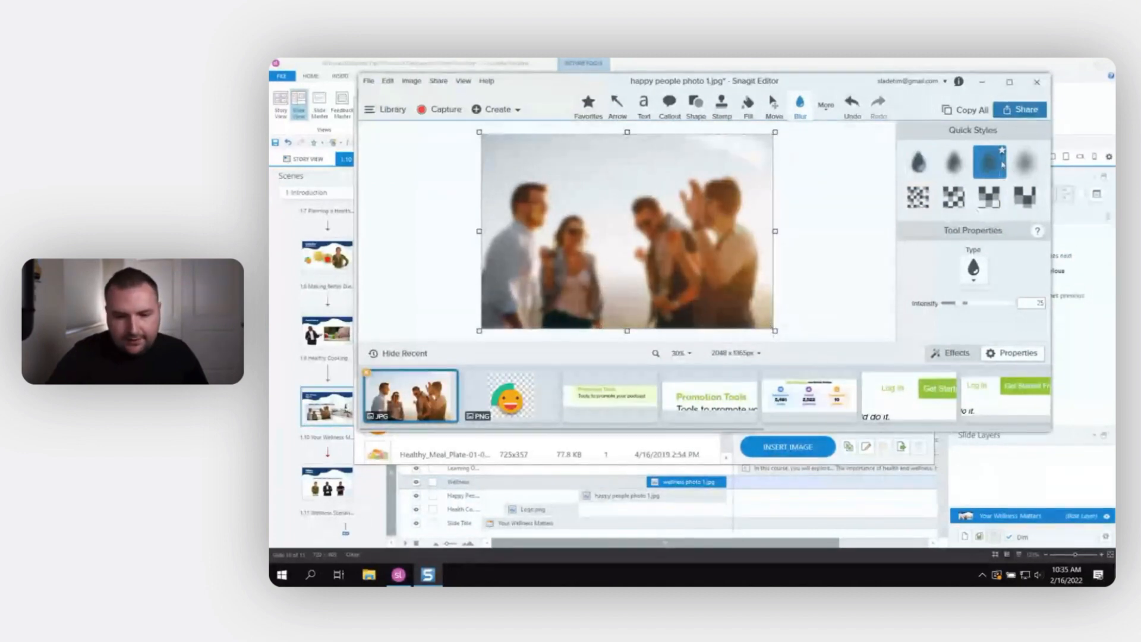
click(1018, 166)
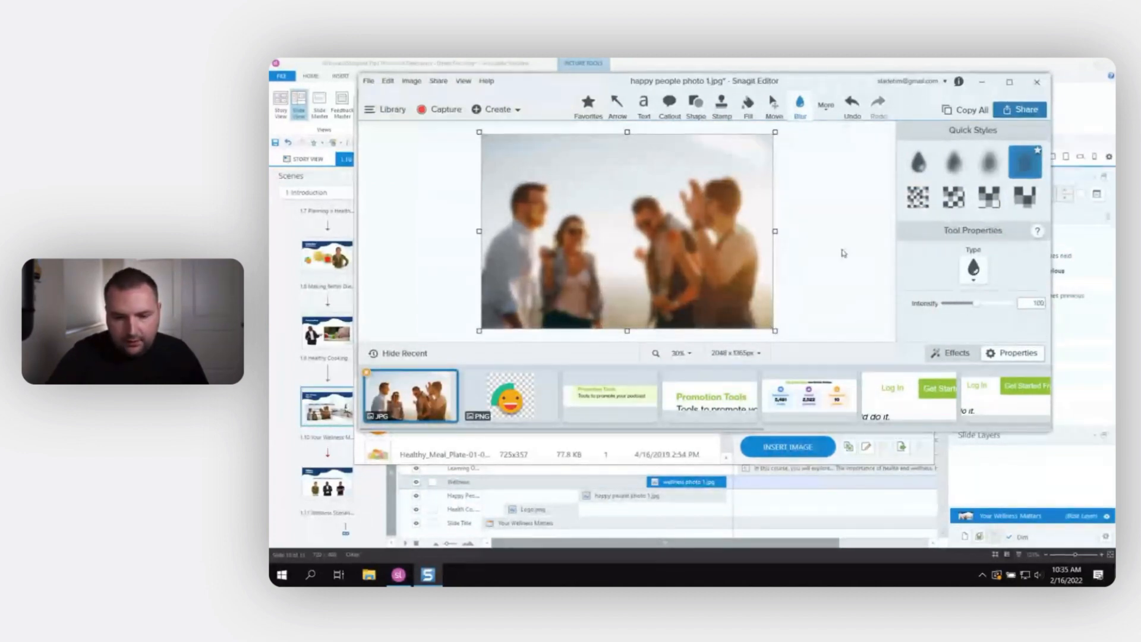
click(734, 253)
drag(956, 305, 989, 305)
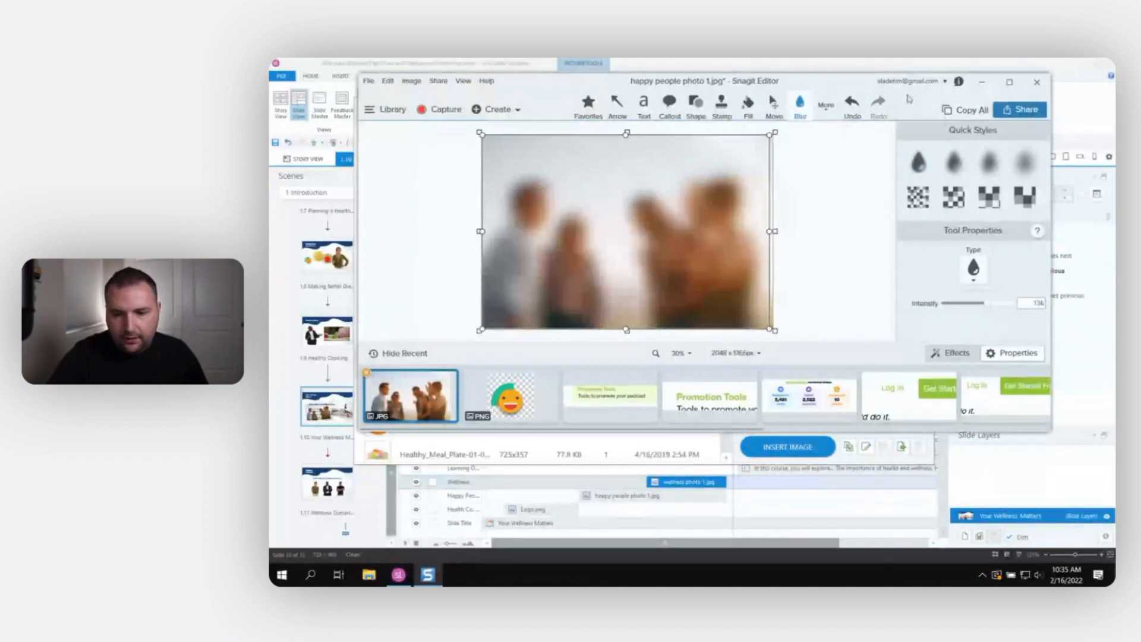
click(1037, 82)
click(722, 286)
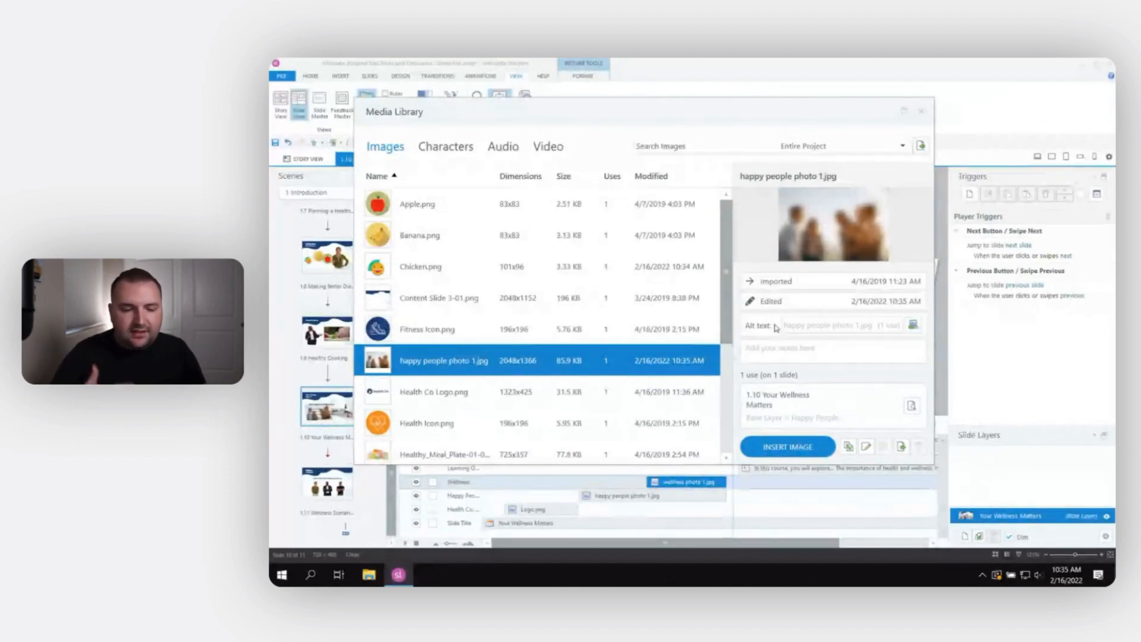
- Close the Media Library and open slide 1.9 Healthy Cooking
click(922, 111)
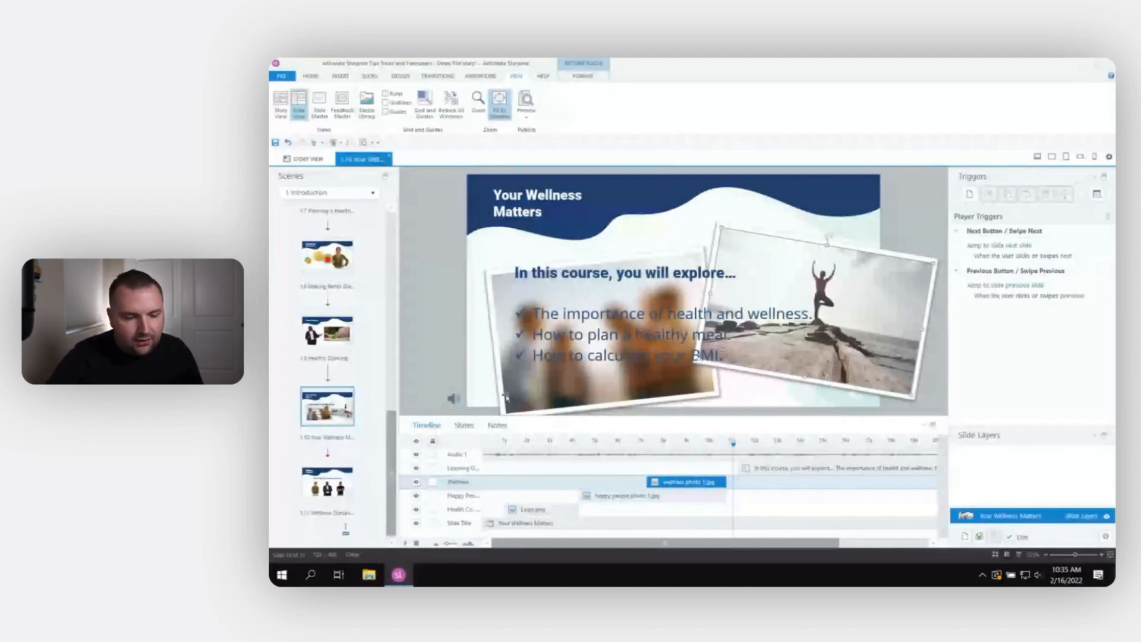
click(333, 343)
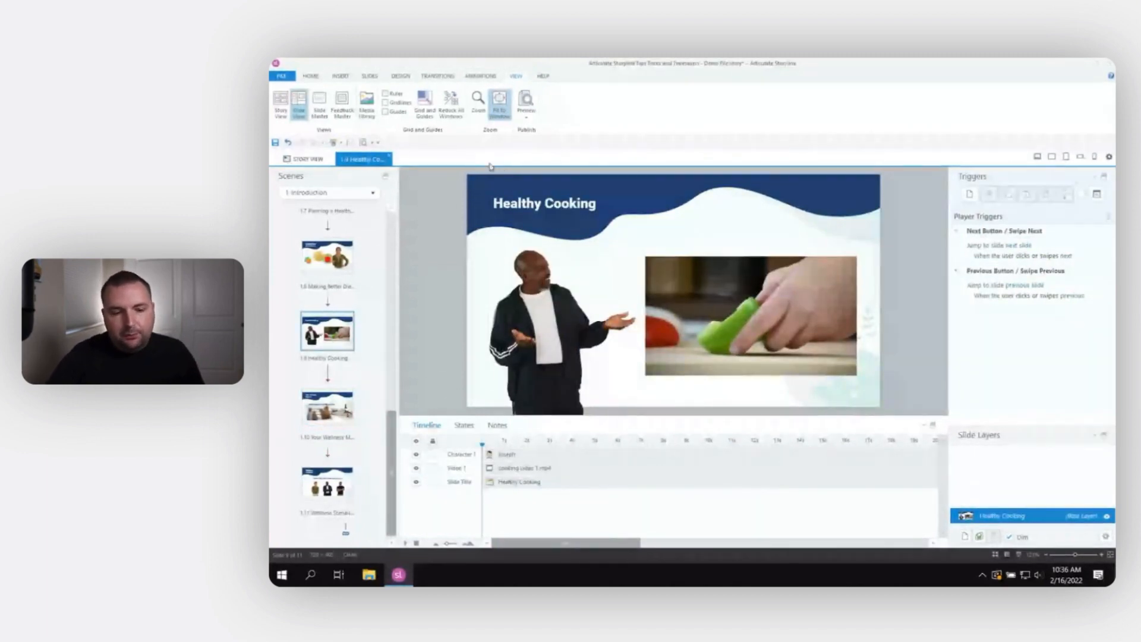
- Preview only the Healthy Cooking slide, skip ahead along the seekbar to watch the cooking video, and close the preview
click(527, 112)
click(541, 127)
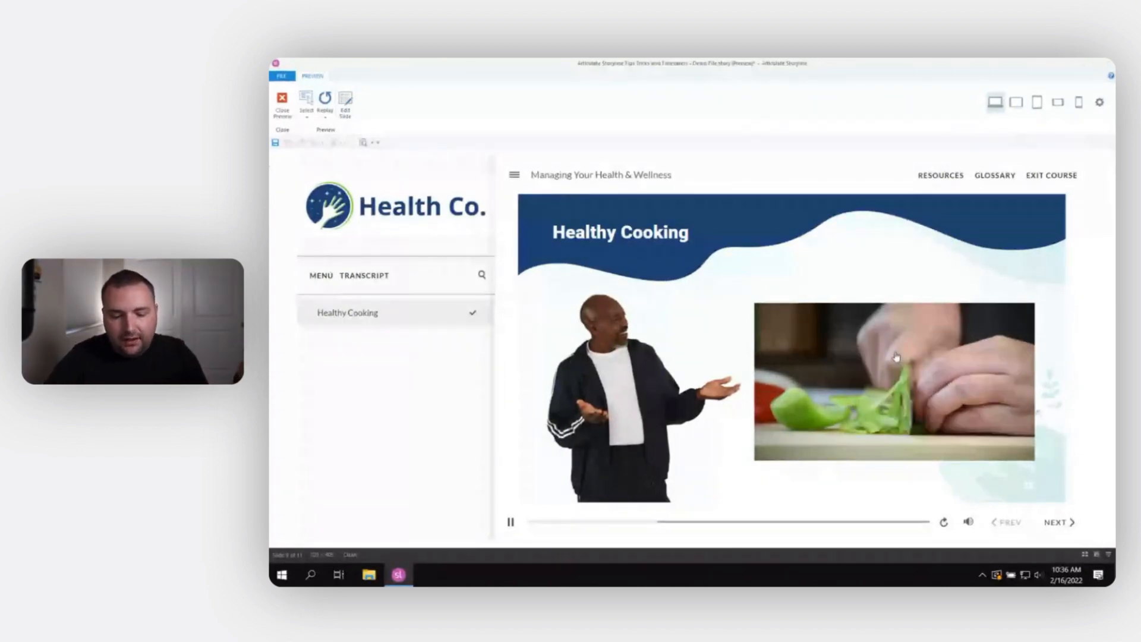
drag(661, 523, 762, 525)
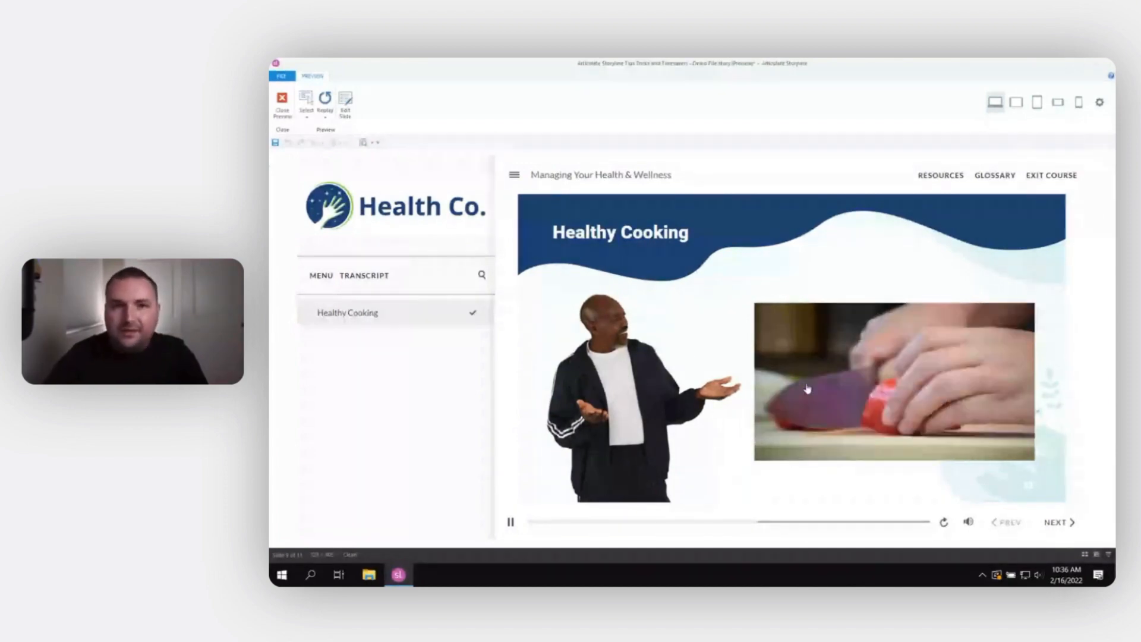
click(283, 107)
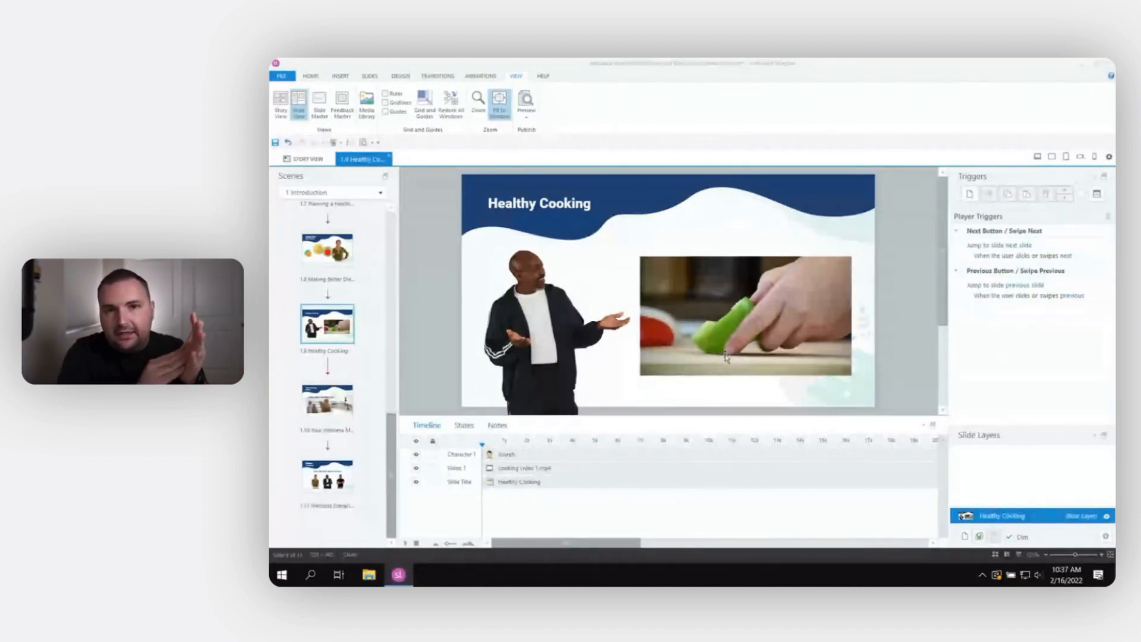
- Draw a plain rectangle over the cooking video, starting from the video's upper-left corner
click(343, 76)
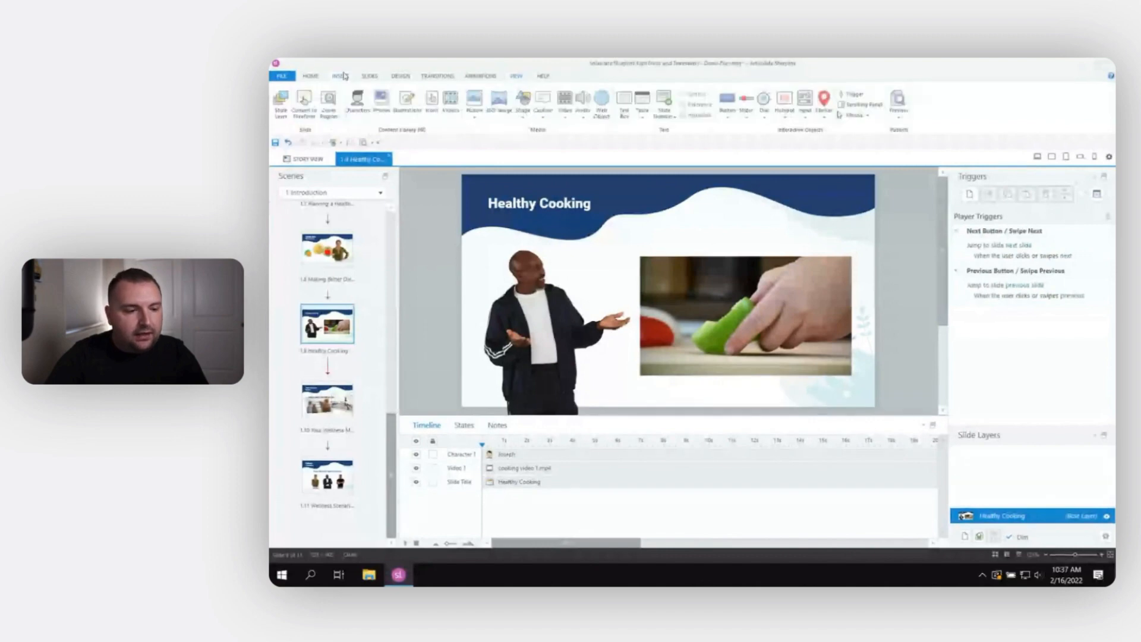
click(523, 107)
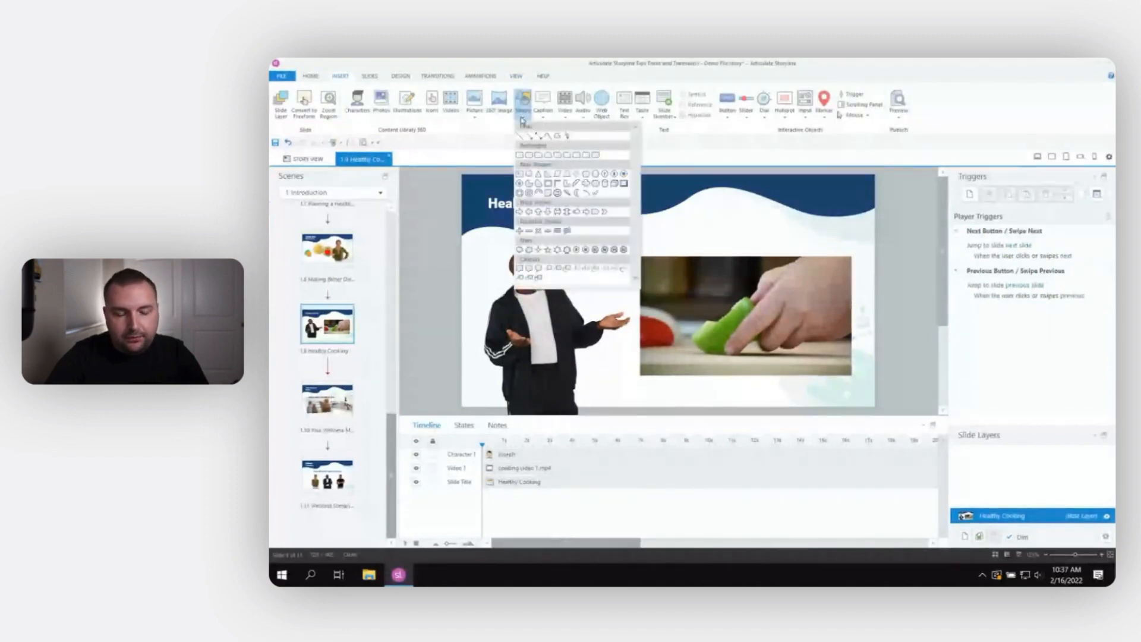
click(519, 156)
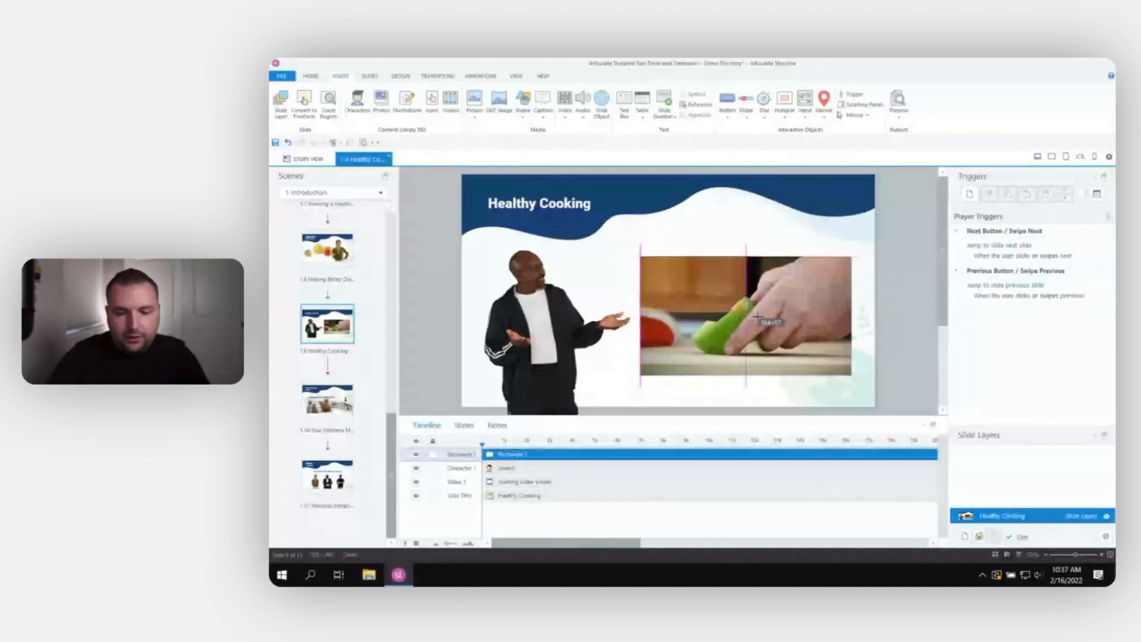